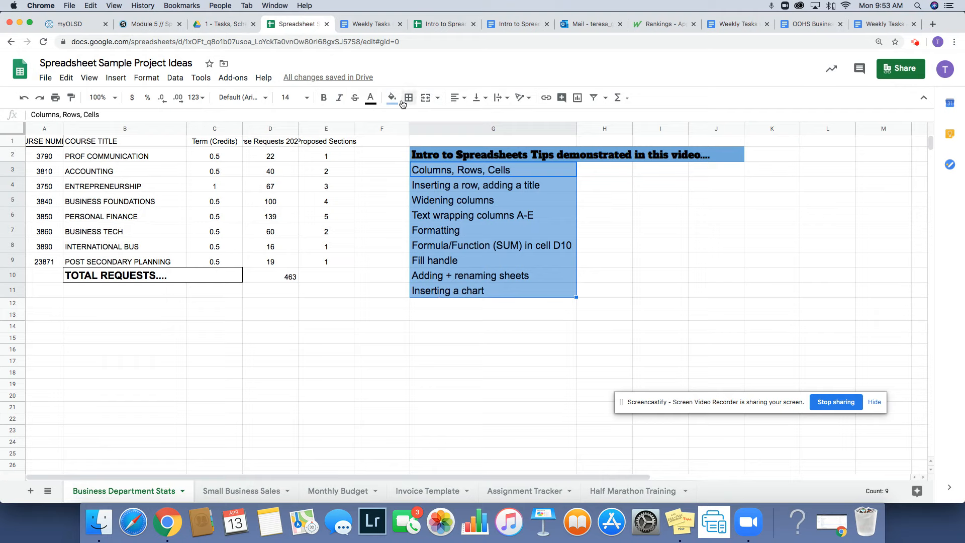
# - Remove the fill color from the list of tips in G3:G11
pyautogui.click(416, 118)
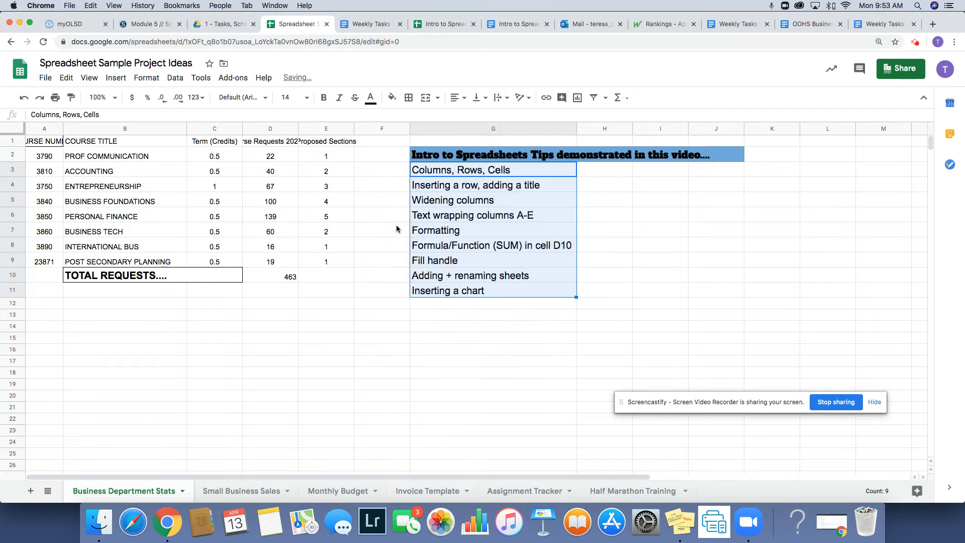
pyautogui.click(381, 338)
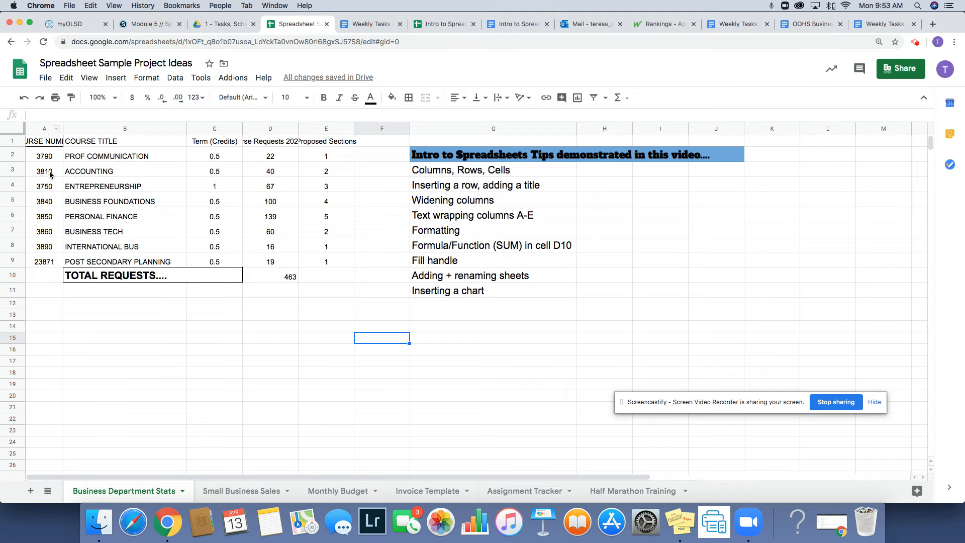
pyautogui.click(42, 142)
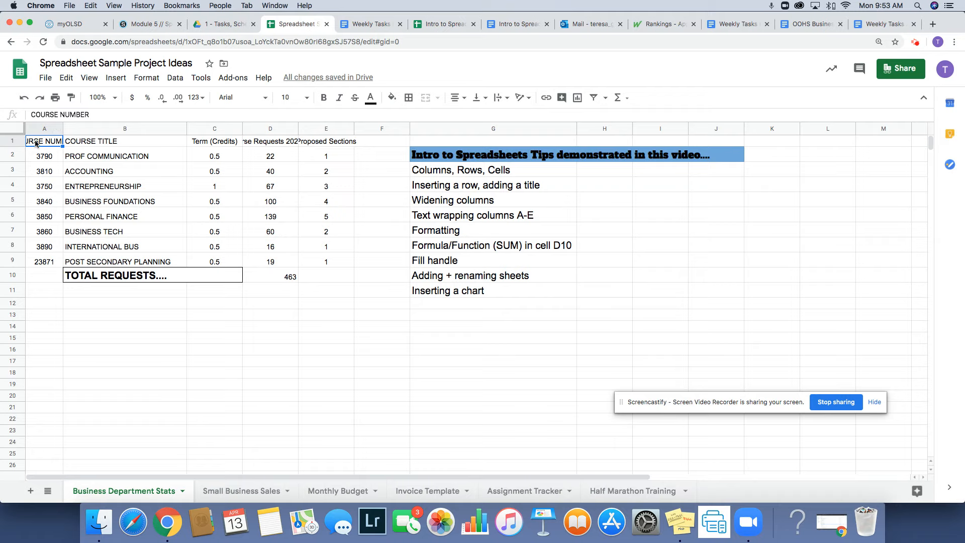
# - Fill the "Columns, Rows, Cells" tip cell with the custom light blue color
pyautogui.click(510, 168)
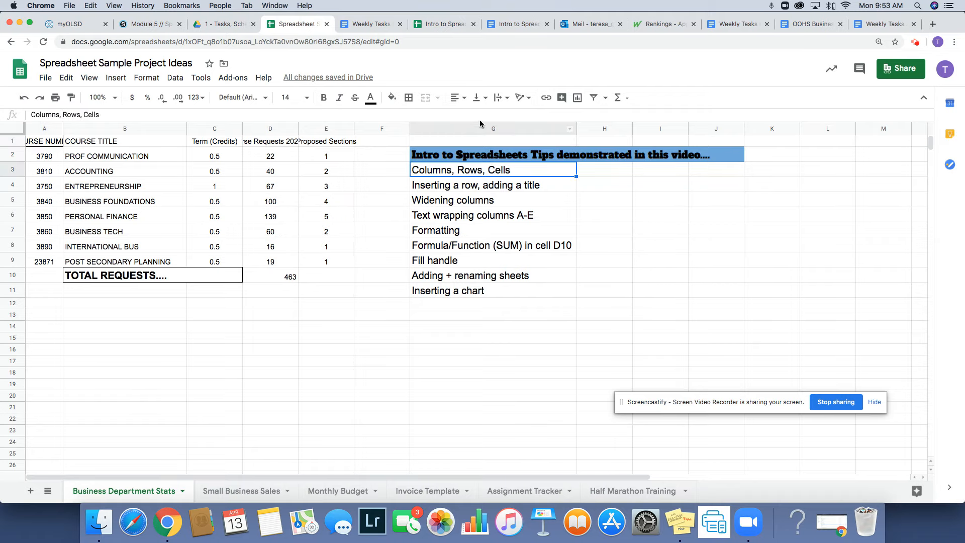
pyautogui.click(392, 97)
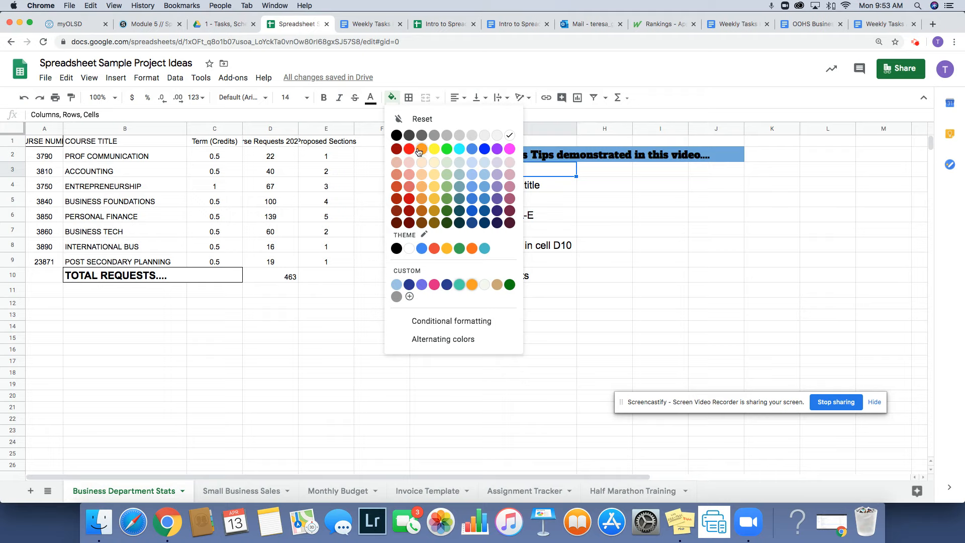
pyautogui.click(397, 284)
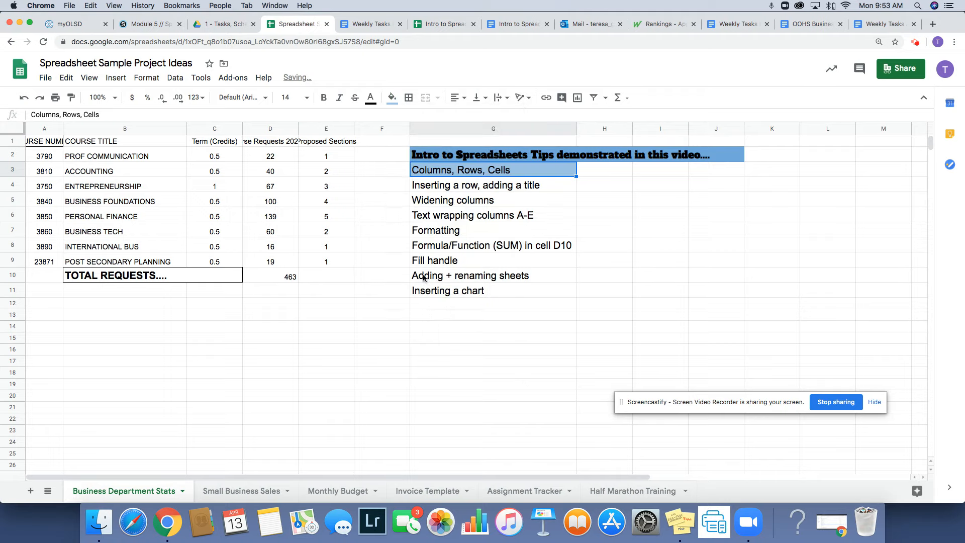
pyautogui.click(509, 187)
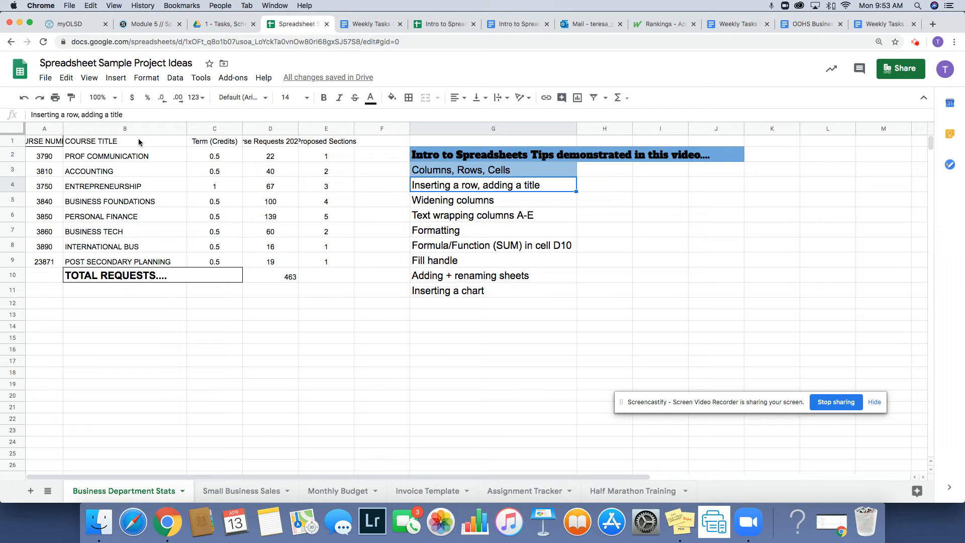
# - Insert a blank row above the course table's heading row
pyautogui.click(5, 142)
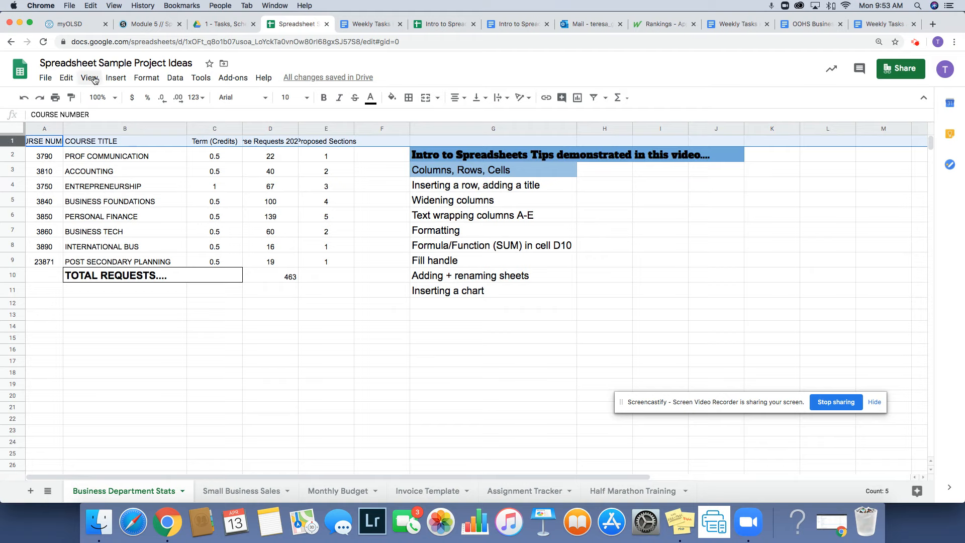
pyautogui.click(116, 78)
pyautogui.click(129, 99)
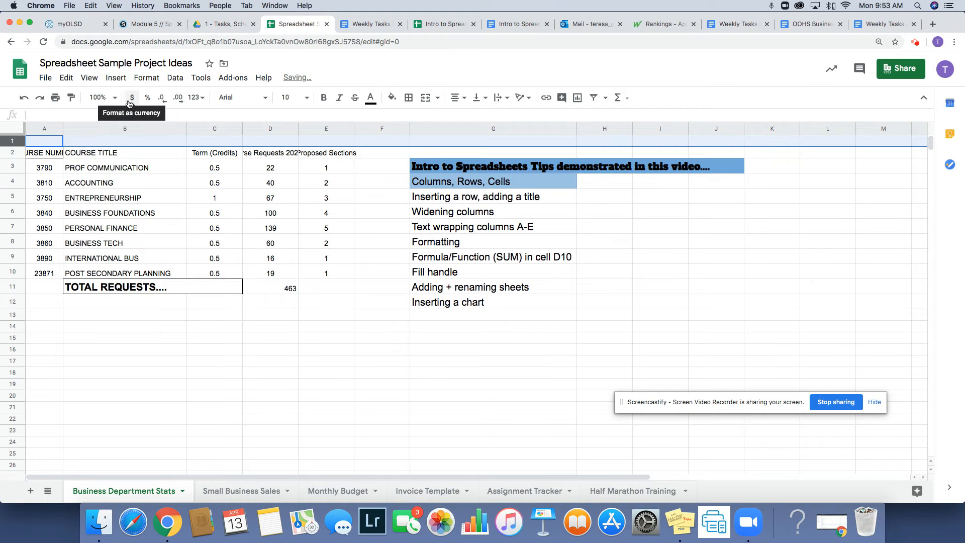
pyautogui.click(86, 197)
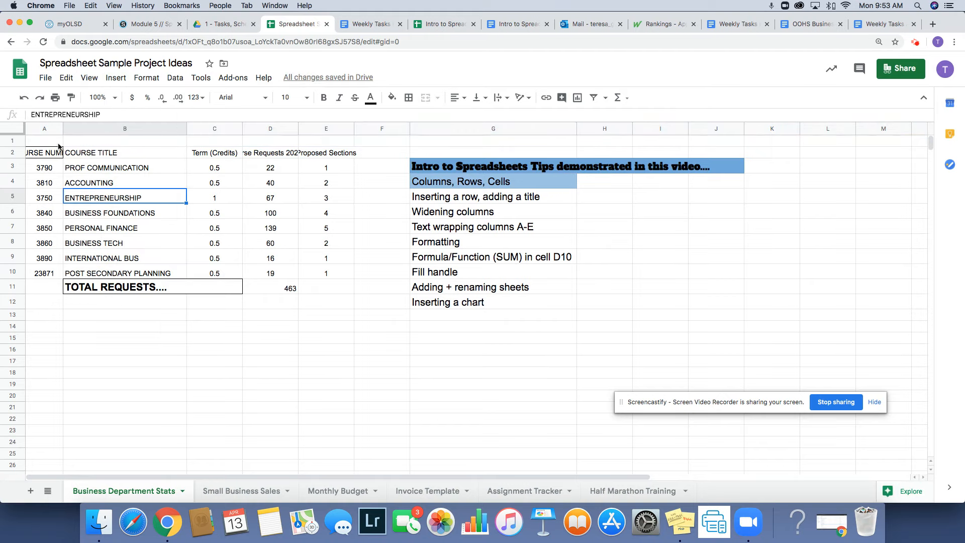
# - Merge cells A1:E1 and format the merged cell with the Alfa Slab One font at size 16
pyautogui.moveTo(53, 142); pyautogui.dragTo(322, 140)
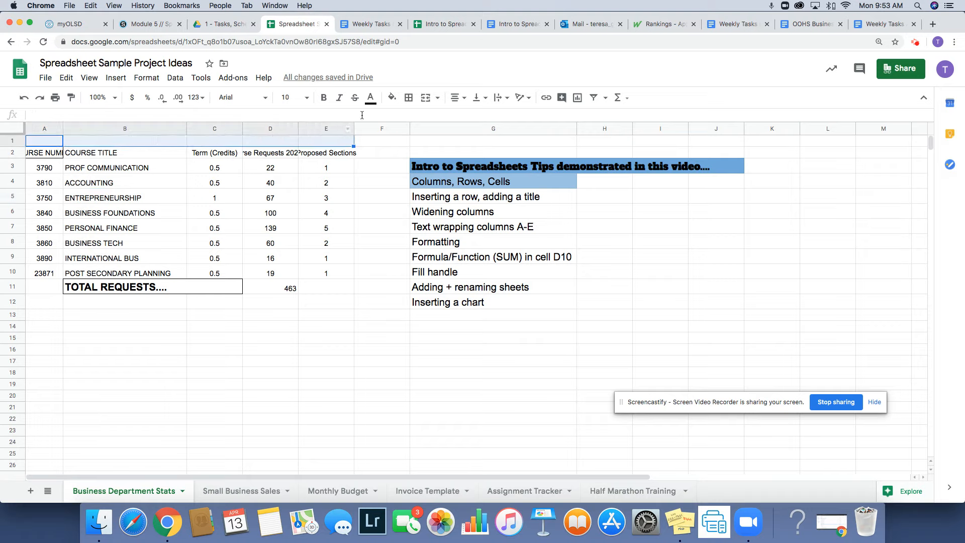
pyautogui.click(427, 99)
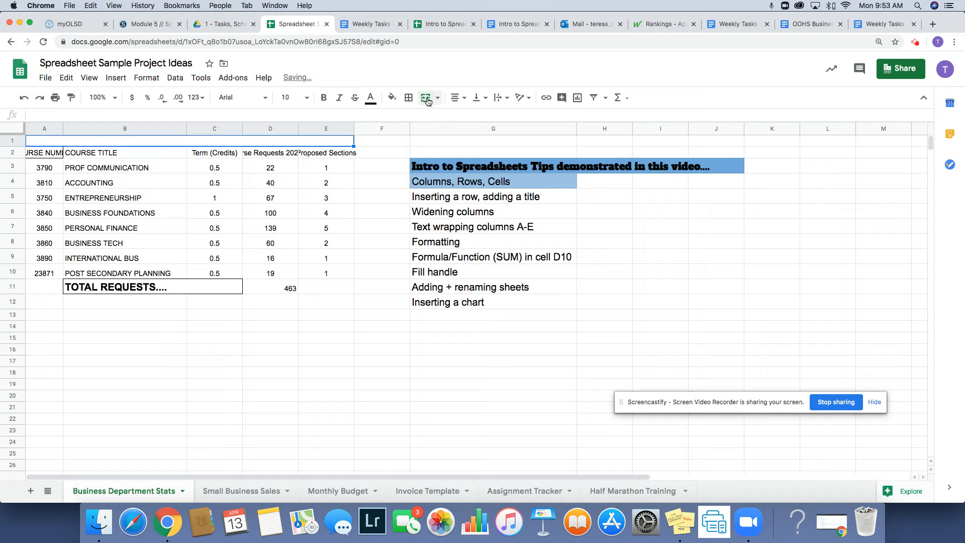
pyautogui.click(291, 97)
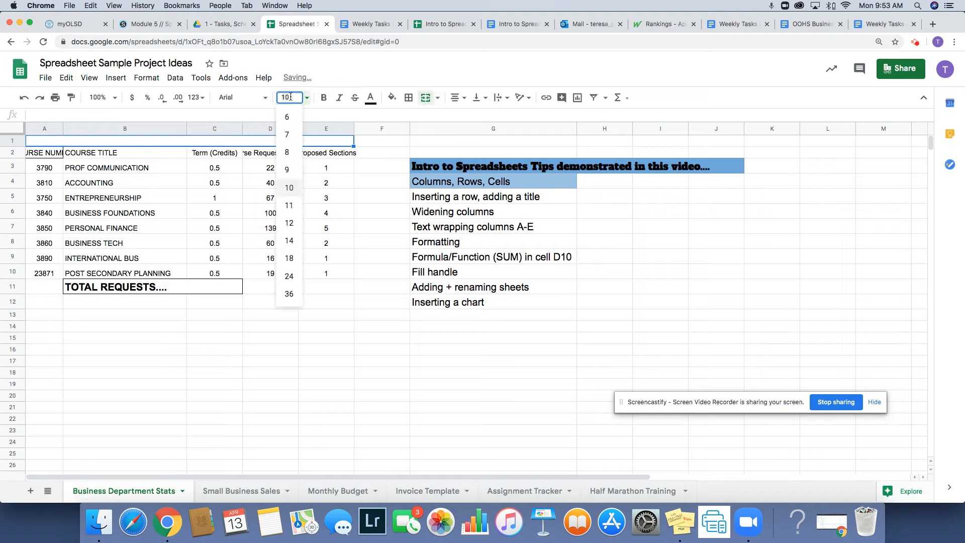
pyautogui.press('Return')
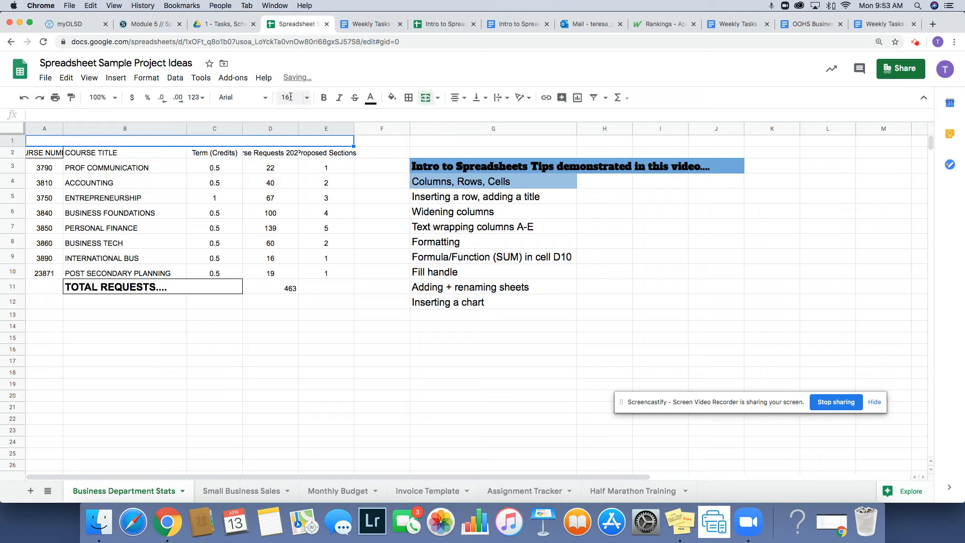
pyautogui.click(242, 97)
pyautogui.click(274, 206)
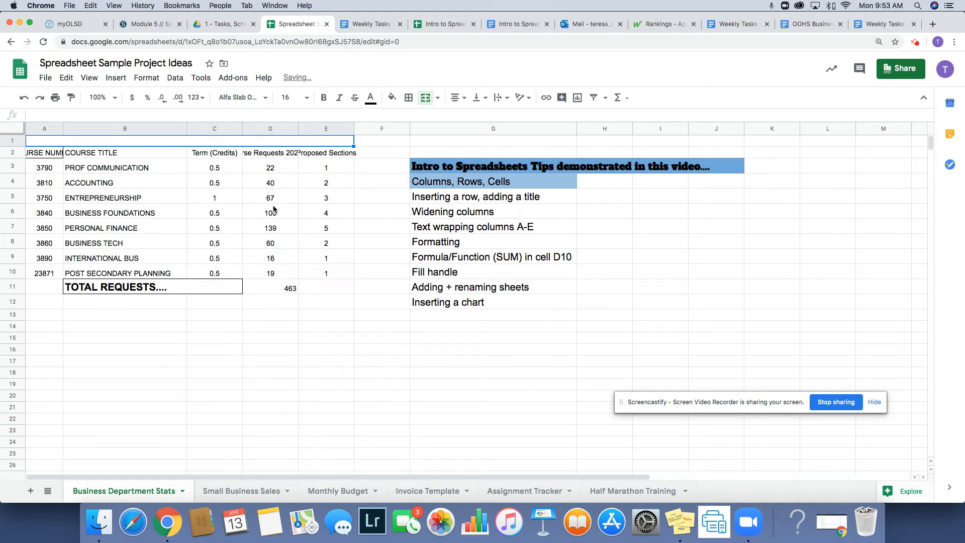
# - Enter the title "Business Department Course Options 2020" in the merged cell above the course table
pyautogui.write('Business ')
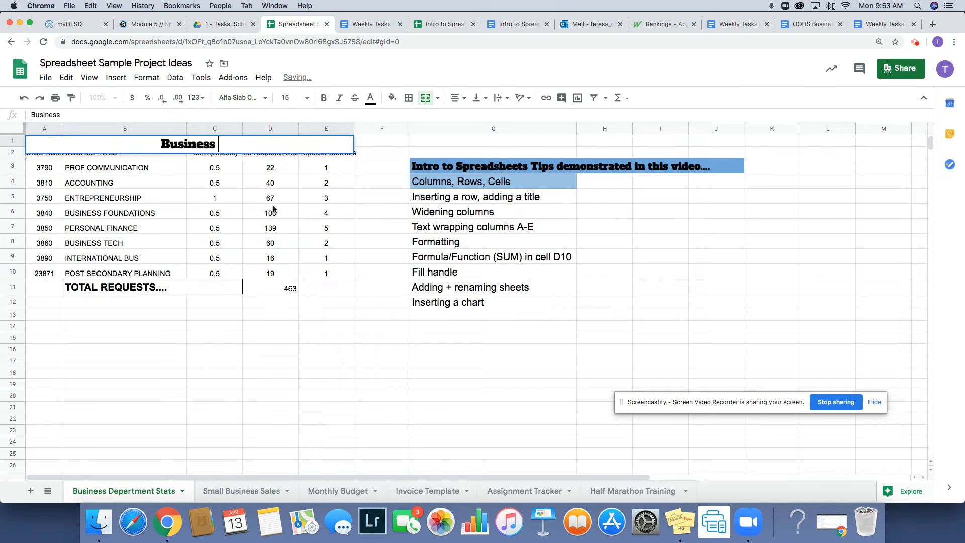
pyautogui.write('Department Co')
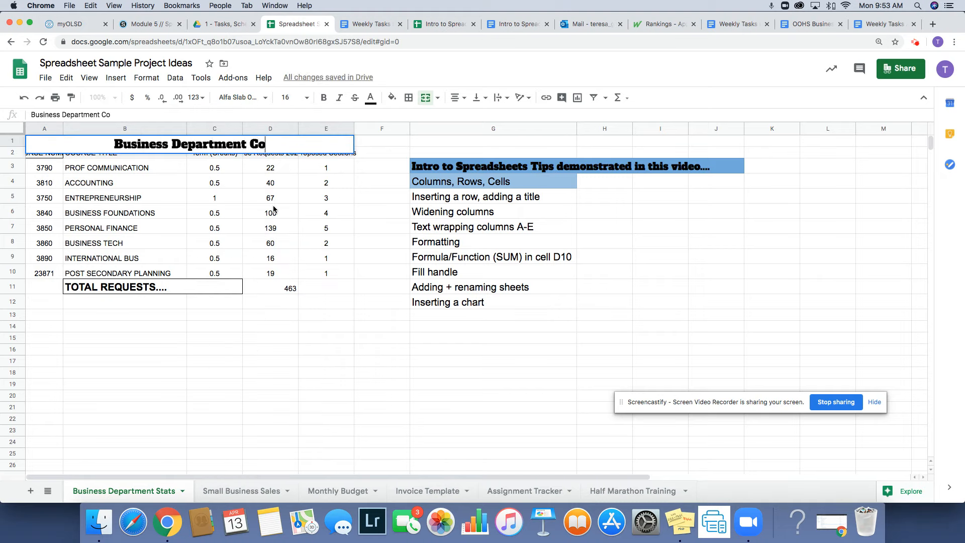
pyautogui.write('urse Options 2020')
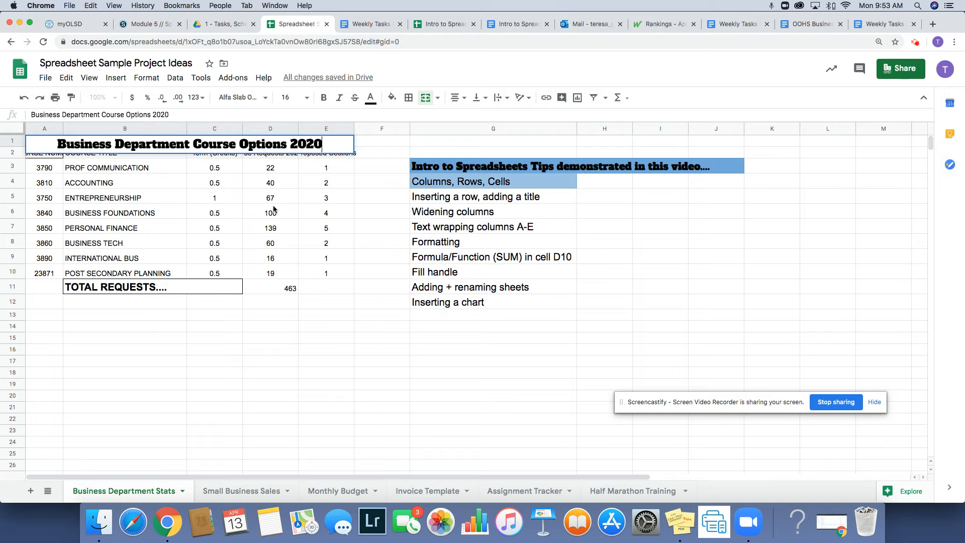
pyautogui.press('Return')
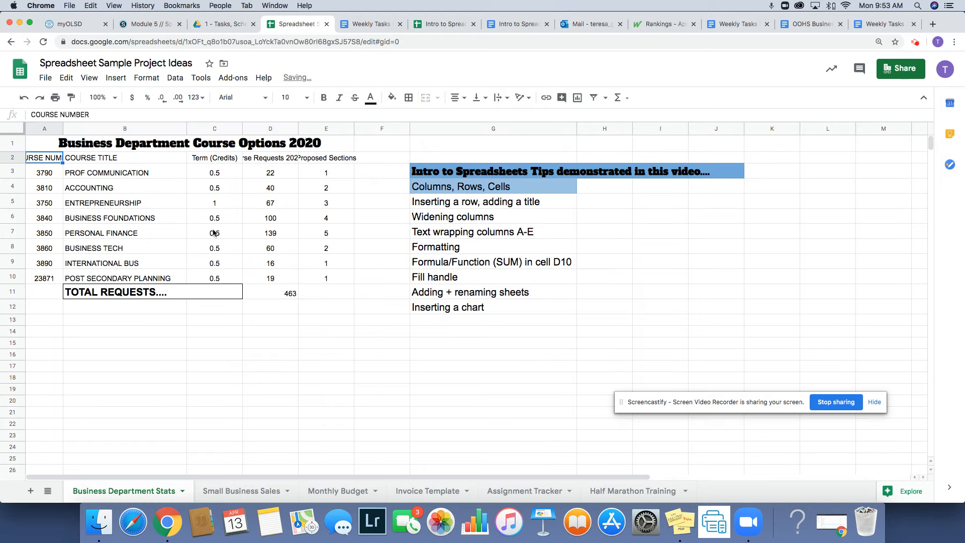
# - Fill the "Inserting a row, adding a title" tip cell with the custom light blue color
pyautogui.click(493, 203)
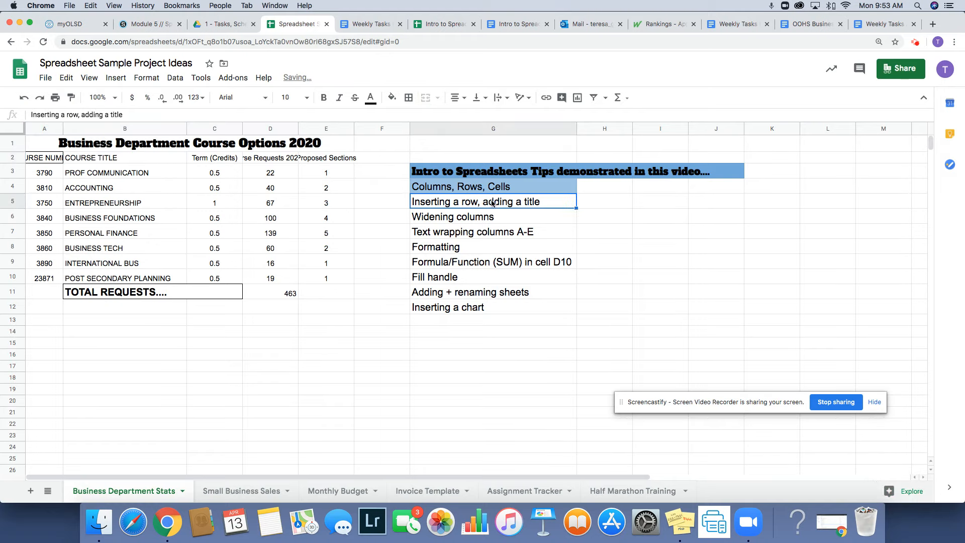
pyautogui.click(392, 97)
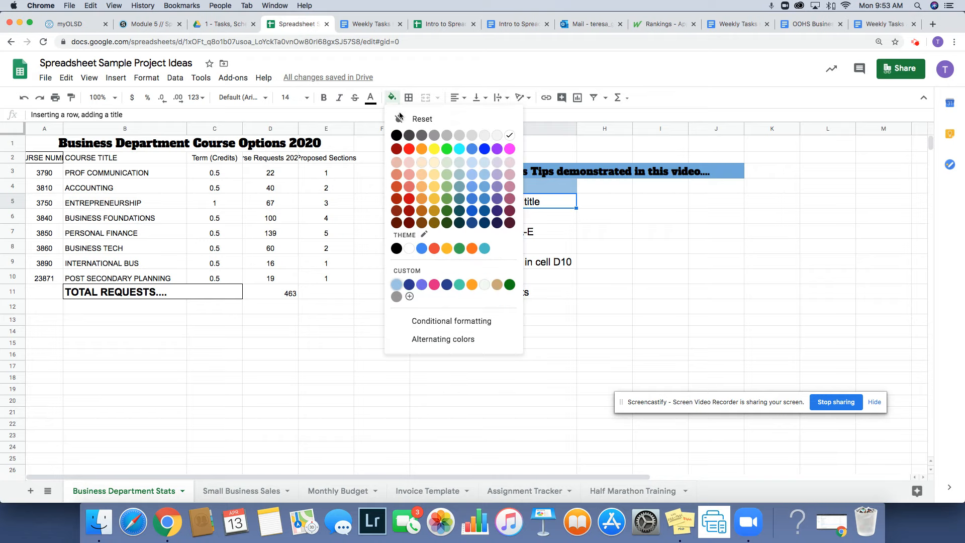
pyautogui.click(397, 284)
pyautogui.click(512, 222)
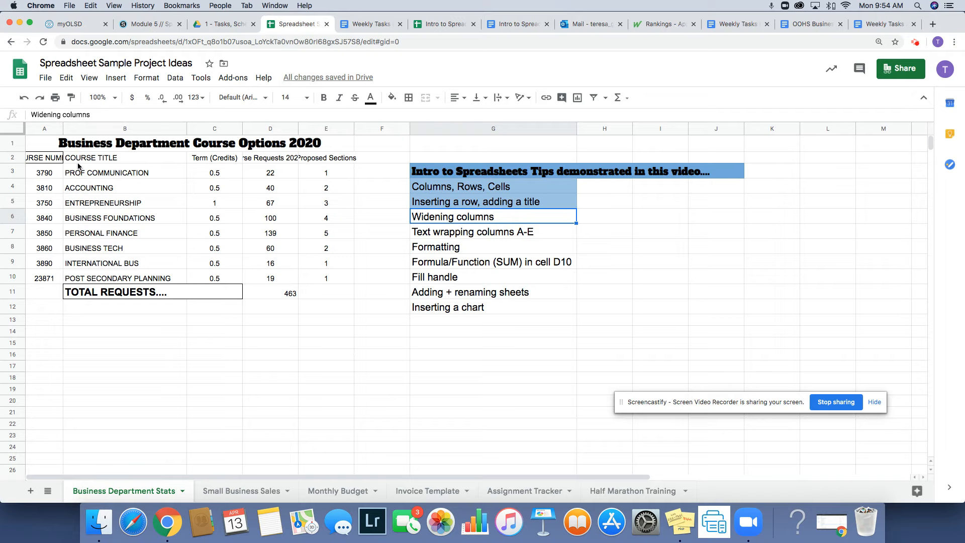
# - Narrow column B until the course titles are cut off, and widen it again just enough to fit them
pyautogui.moveTo(185, 131); pyautogui.dragTo(132, 132)
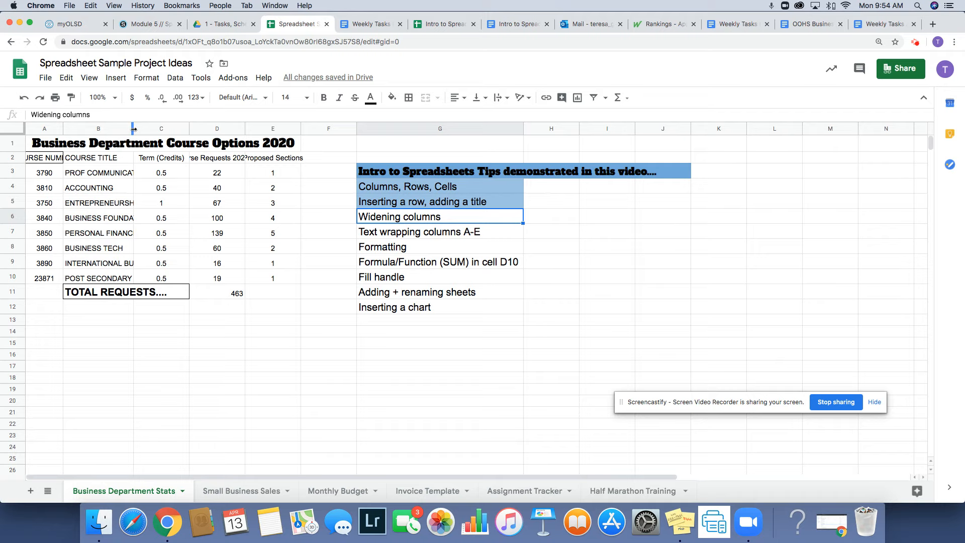
pyautogui.moveTo(133, 129); pyautogui.dragTo(175, 129)
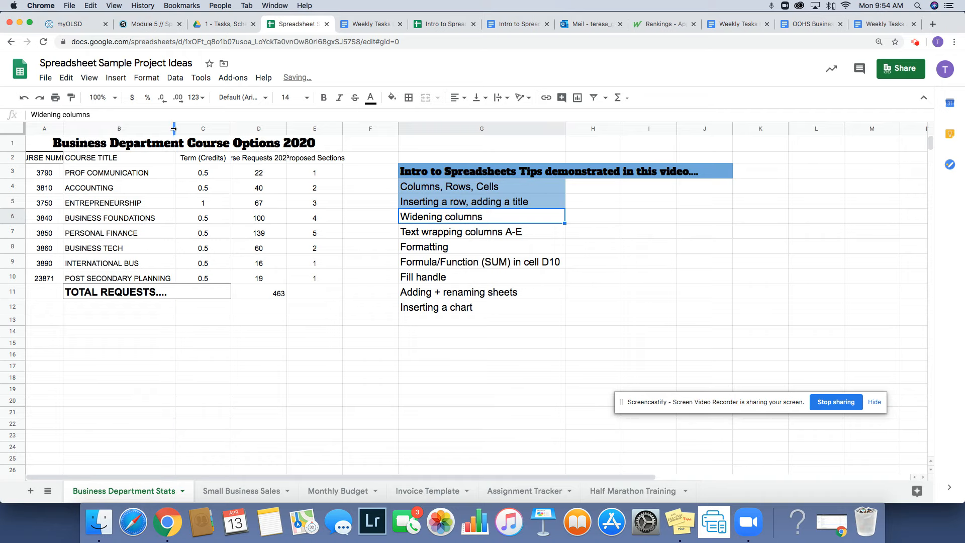
# - Narrow column A slightly and wrap the text of the COURSE NUMBER heading in A2
pyautogui.click(46, 159)
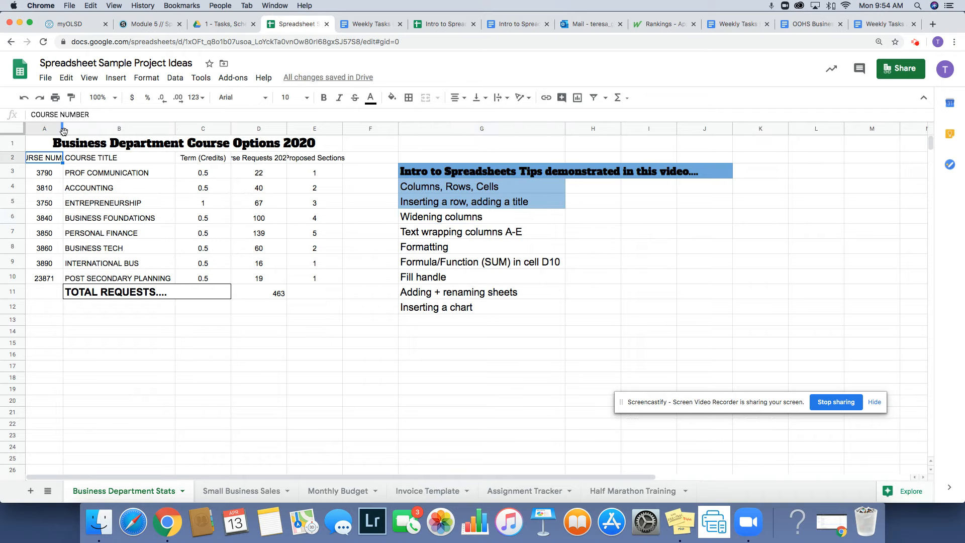
pyautogui.moveTo(62, 133)
pyautogui.mouseDown()
pyautogui.moveTo(88, 131)
pyautogui.moveTo(61, 131)
pyautogui.mouseUp()
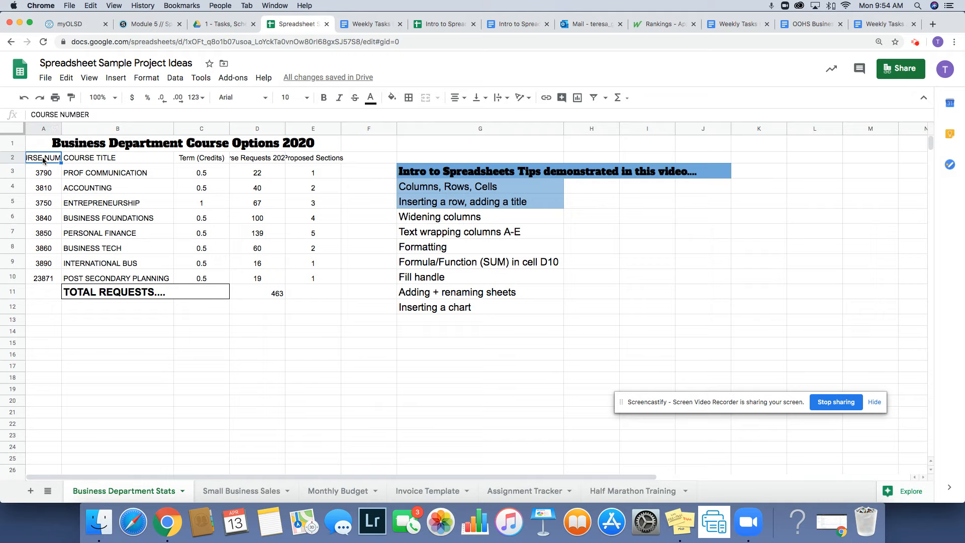
pyautogui.click(497, 99)
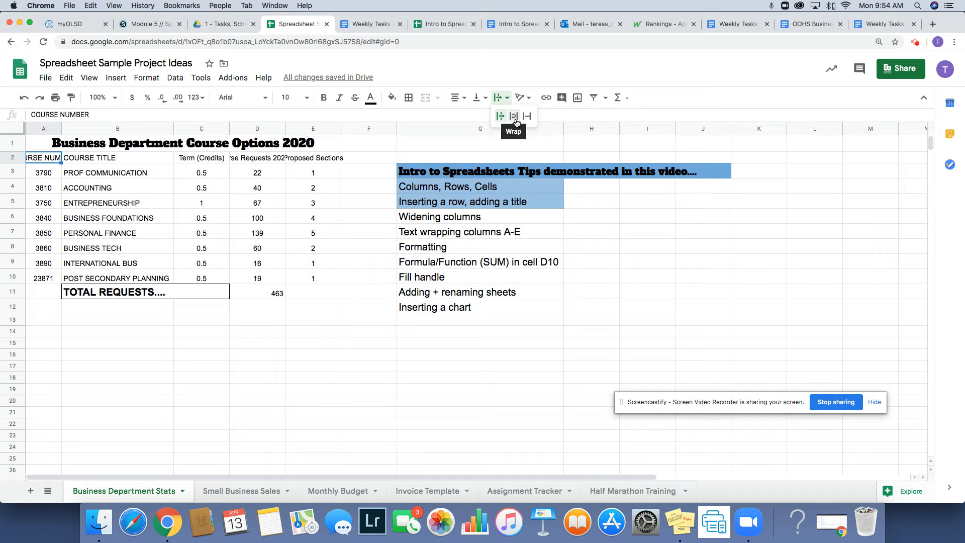
pyautogui.click(513, 119)
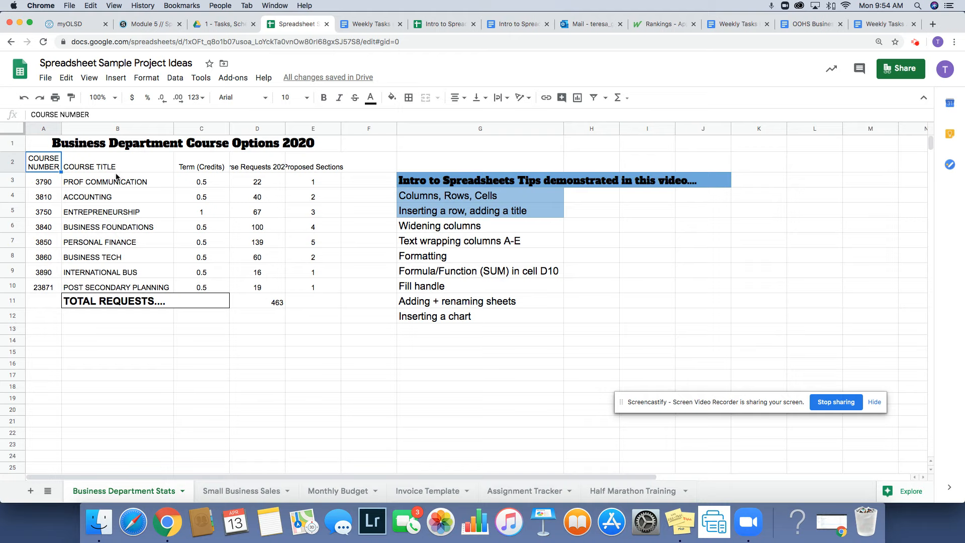
# - Apply text wrapping to all the column headings in A2:E2
pyautogui.click(461, 229)
pyautogui.moveTo(438, 229)
pyautogui.mouseDown()
pyautogui.moveTo(439, 242)
pyautogui.moveTo(431, 229)
pyautogui.mouseUp()
pyautogui.moveTo(53, 164); pyautogui.dragTo(312, 166)
pyautogui.click(501, 97)
pyautogui.click(514, 115)
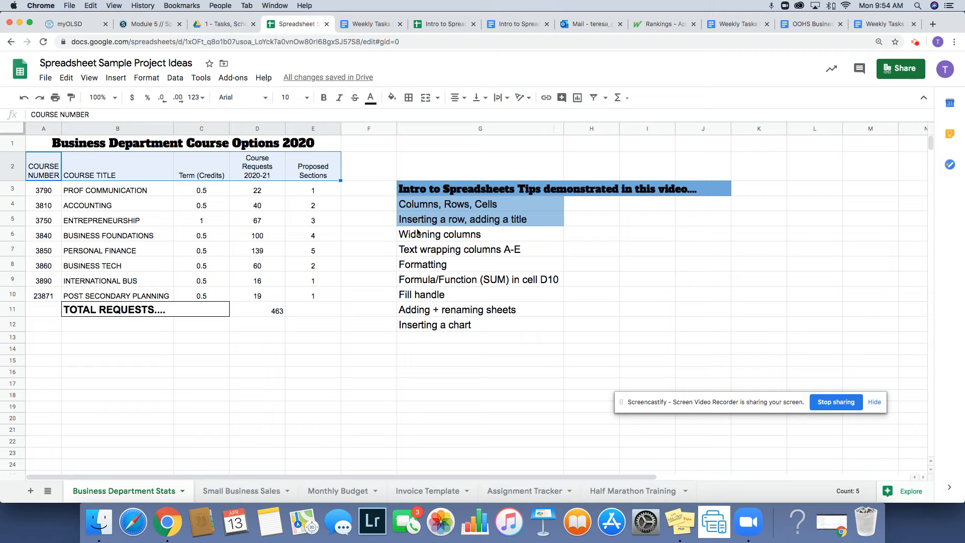
# - Fill the "Widening columns" and "Text wrapping columns A-E" tip cells with the custom light blue color
pyautogui.moveTo(419, 233); pyautogui.dragTo(420, 248)
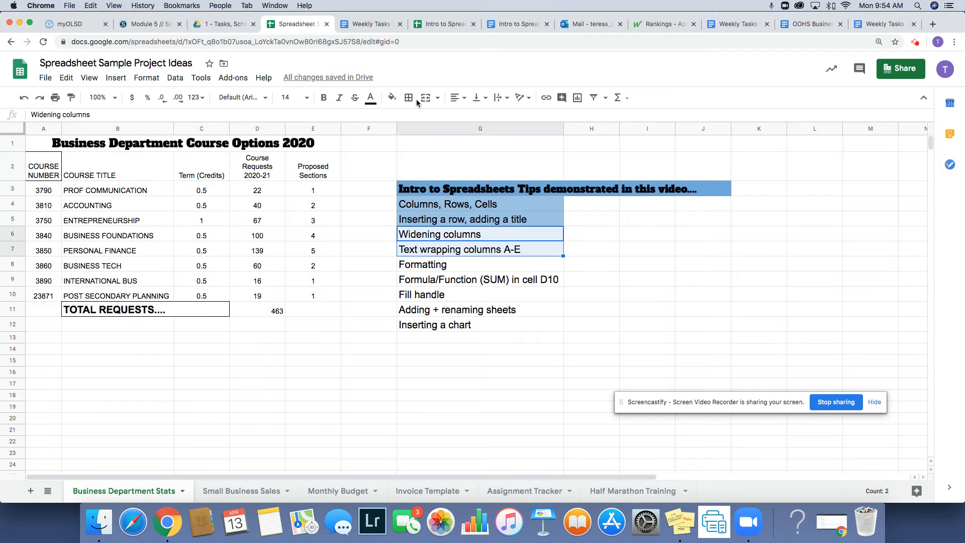
pyautogui.click(392, 97)
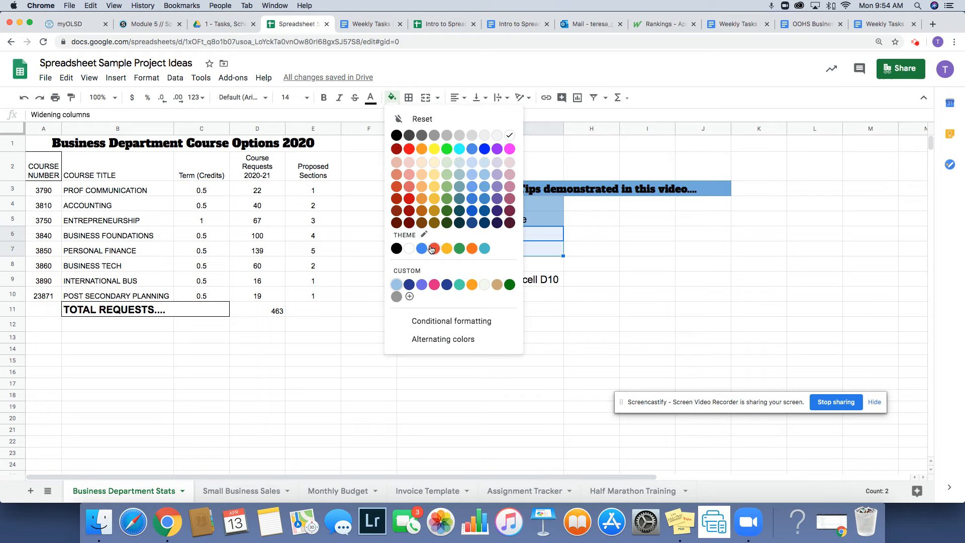
pyautogui.click(397, 285)
pyautogui.click(234, 351)
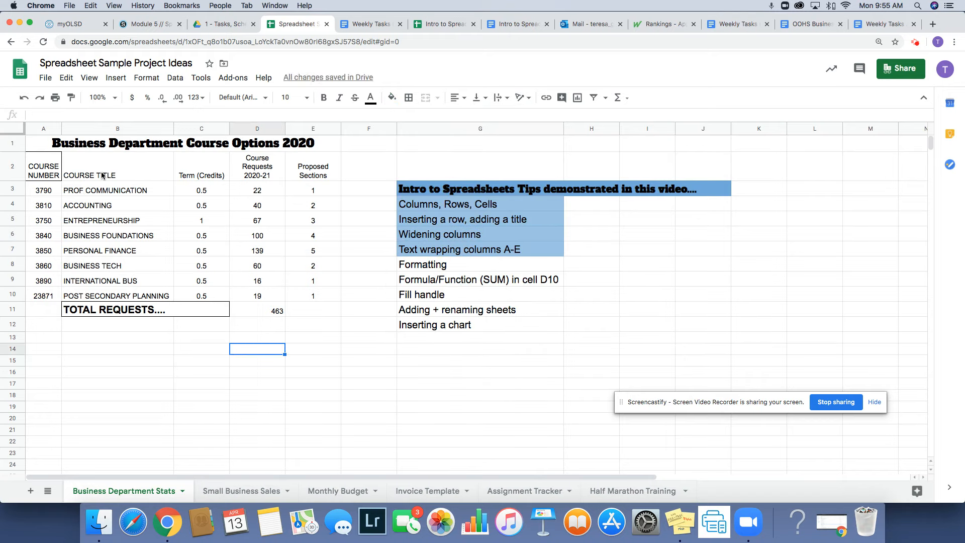
# - Add borders around all cells of the course table in A1:E11
pyautogui.moveTo(56, 144); pyautogui.dragTo(64, 311)
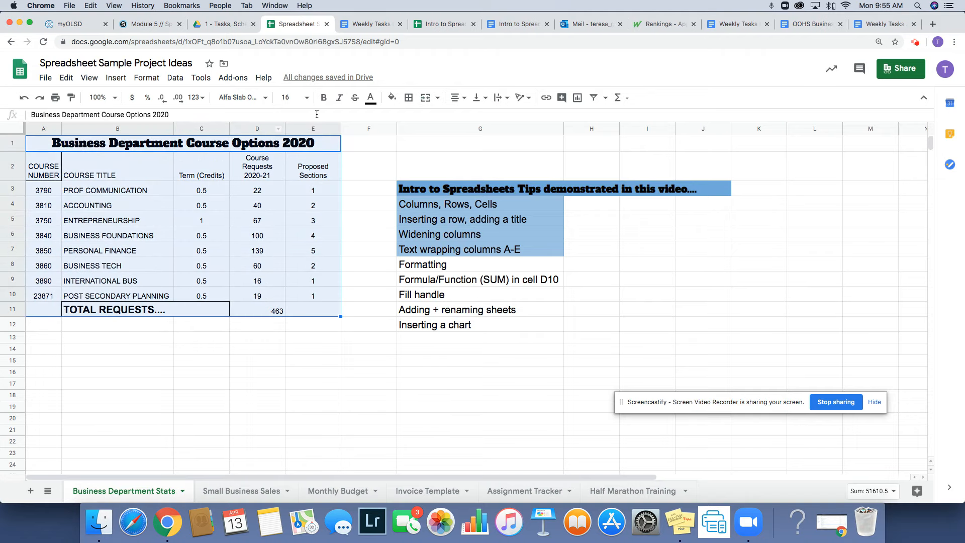
pyautogui.click(409, 98)
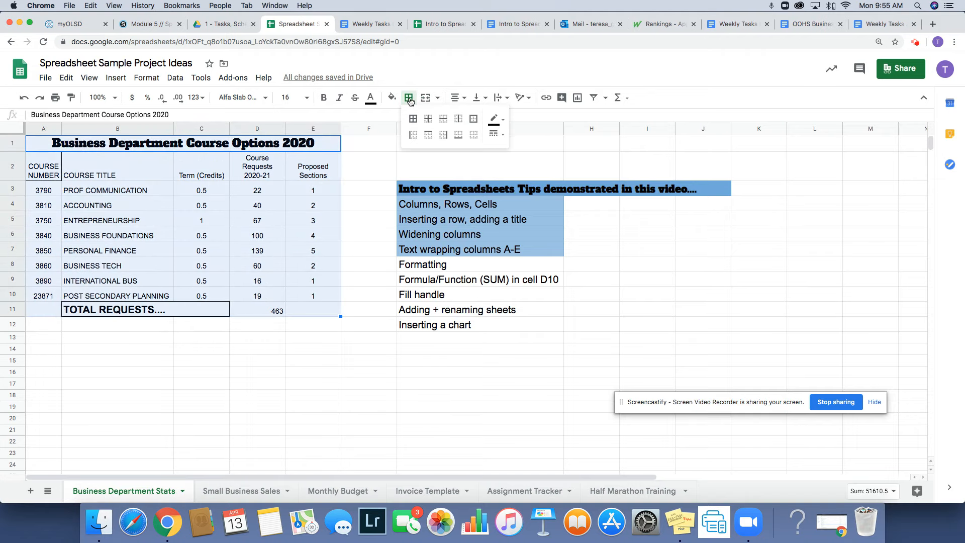
pyautogui.click(415, 124)
# - Format the column headings in A2:E2 as 12-point bold and widen column A to fit the COURSE NUMBER heading
pyautogui.moveTo(46, 167); pyautogui.dragTo(292, 175)
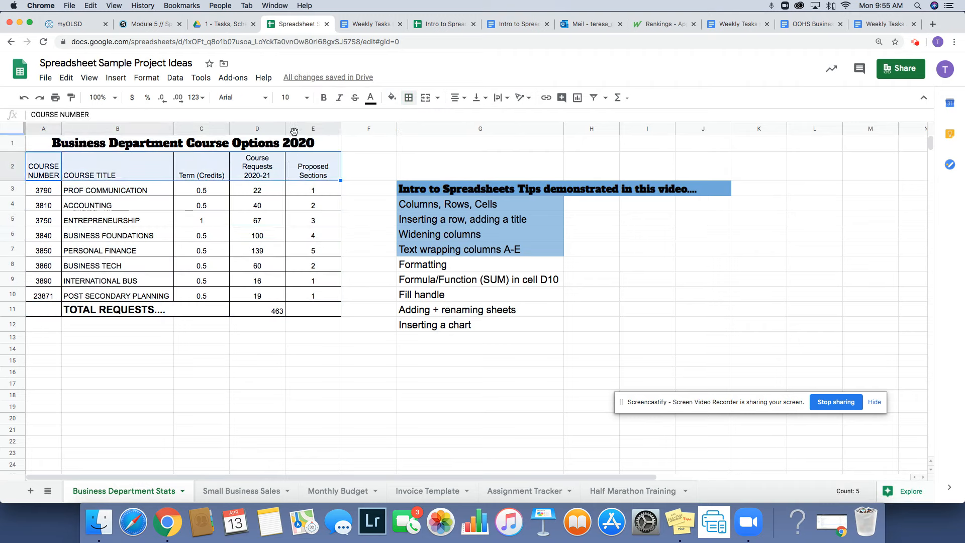
pyautogui.click(297, 98)
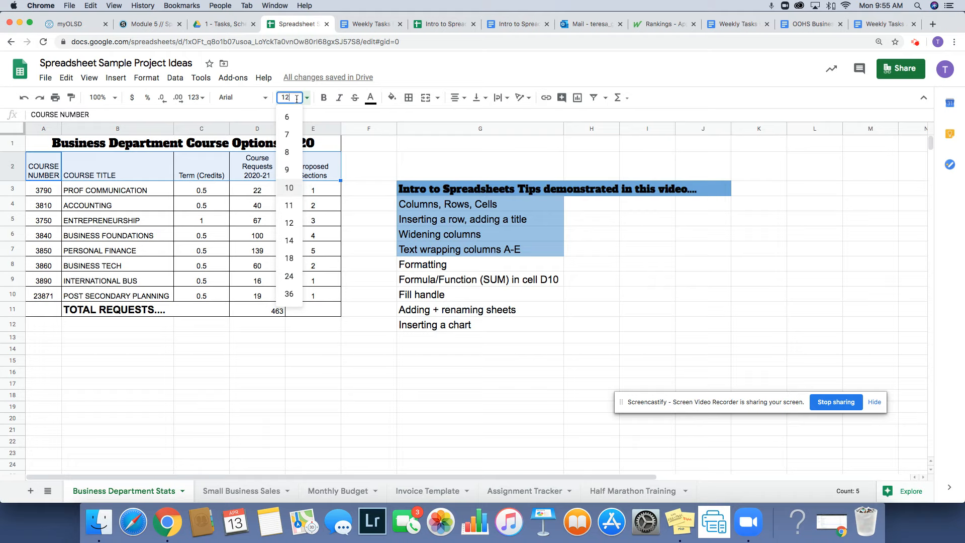
pyautogui.write('12')
pyautogui.press('Return')
pyautogui.click(323, 98)
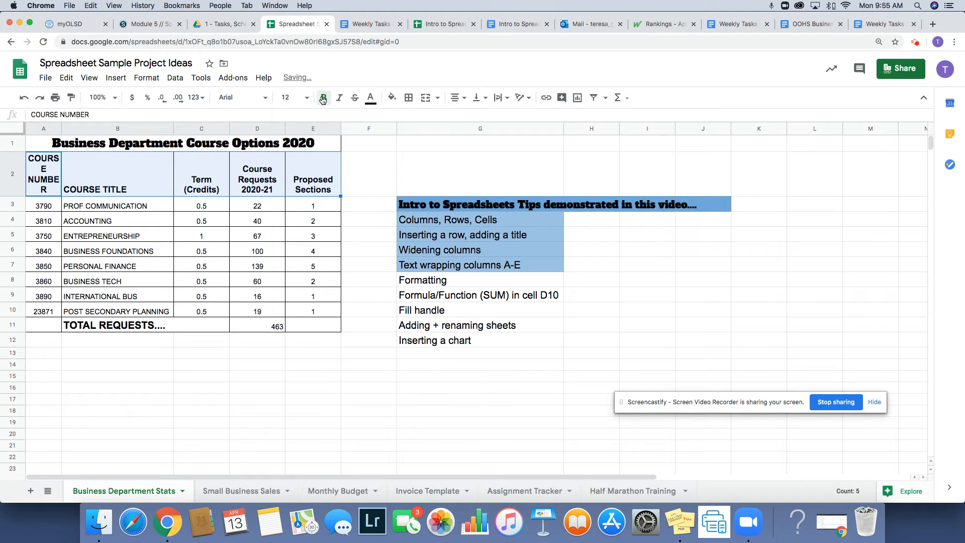
pyautogui.moveTo(62, 130); pyautogui.dragTo(76, 130)
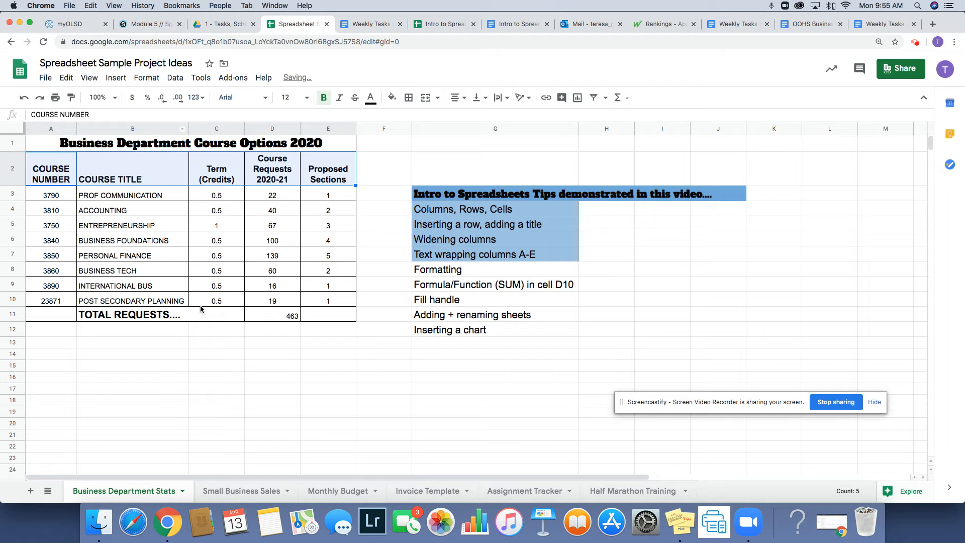
# - Fill the "Formatting" tip cell in G8 with the custom light blue color
pyautogui.click(241, 316)
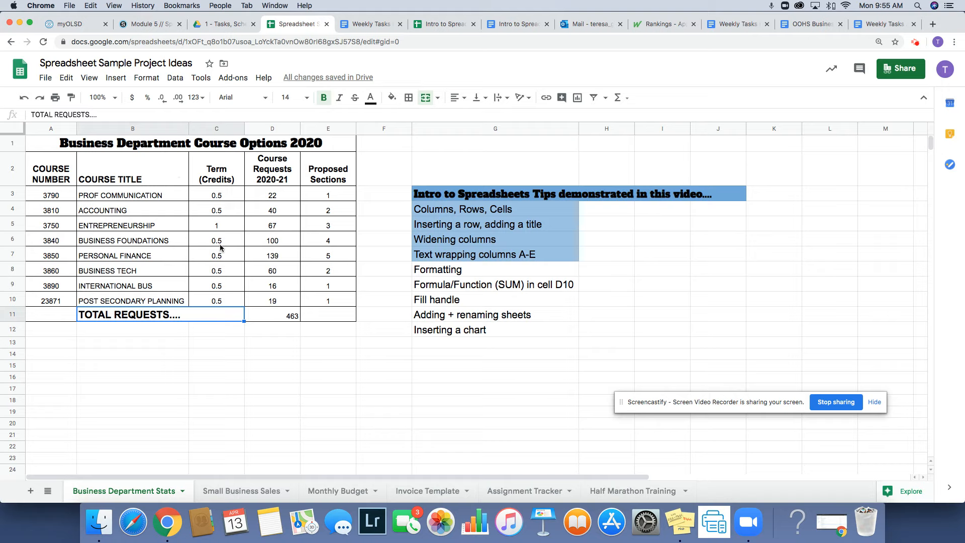
pyautogui.click(470, 274)
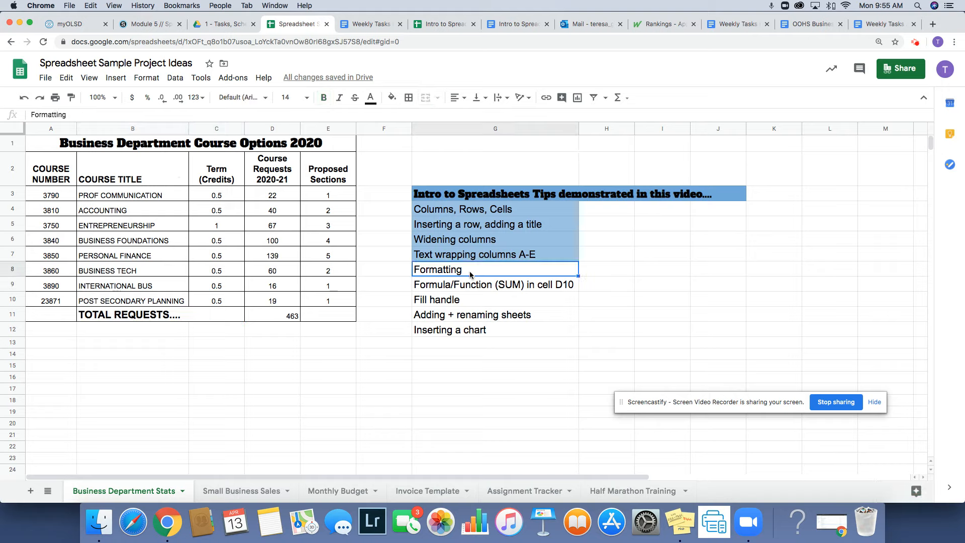
pyautogui.click(397, 101)
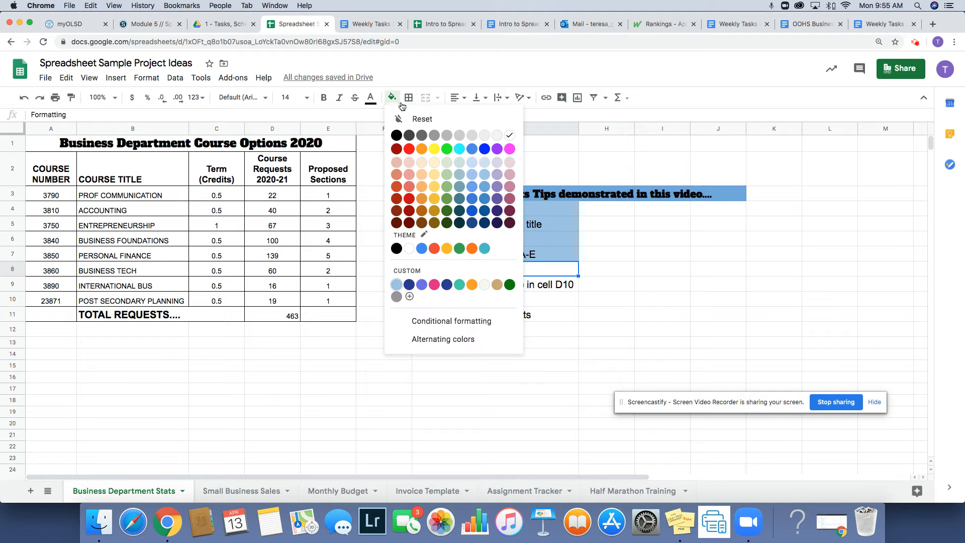
pyautogui.click(397, 286)
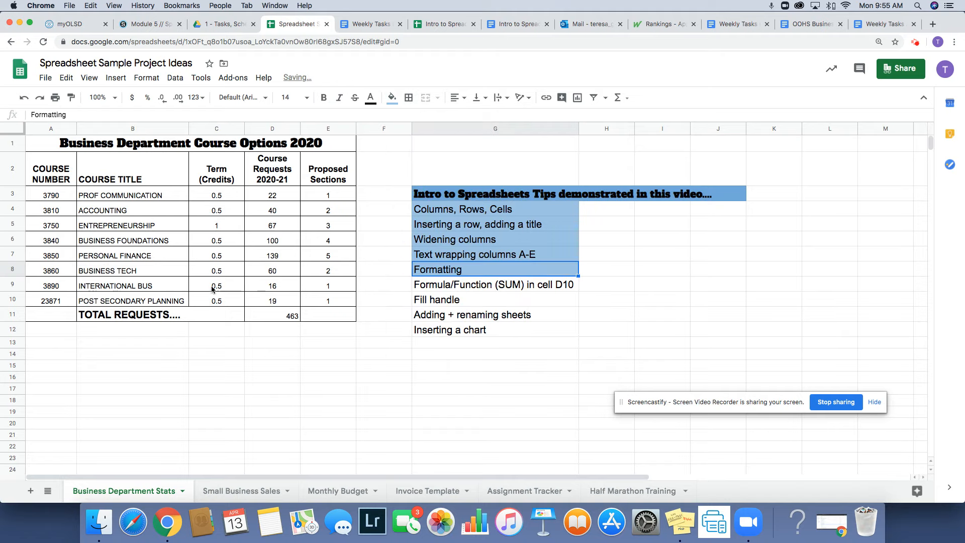
# - Clear the existing total of course requests from cell D11
pyautogui.click(228, 290)
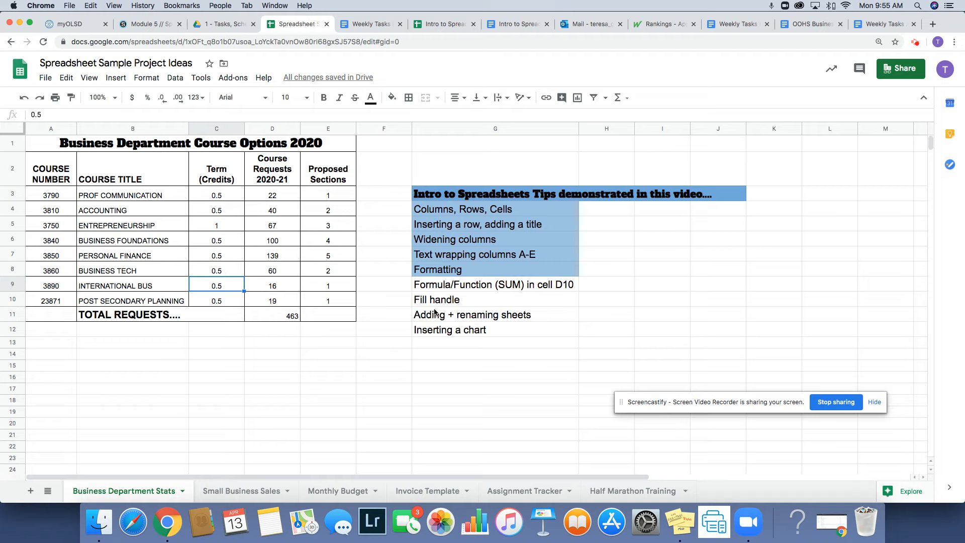
pyautogui.click(443, 291)
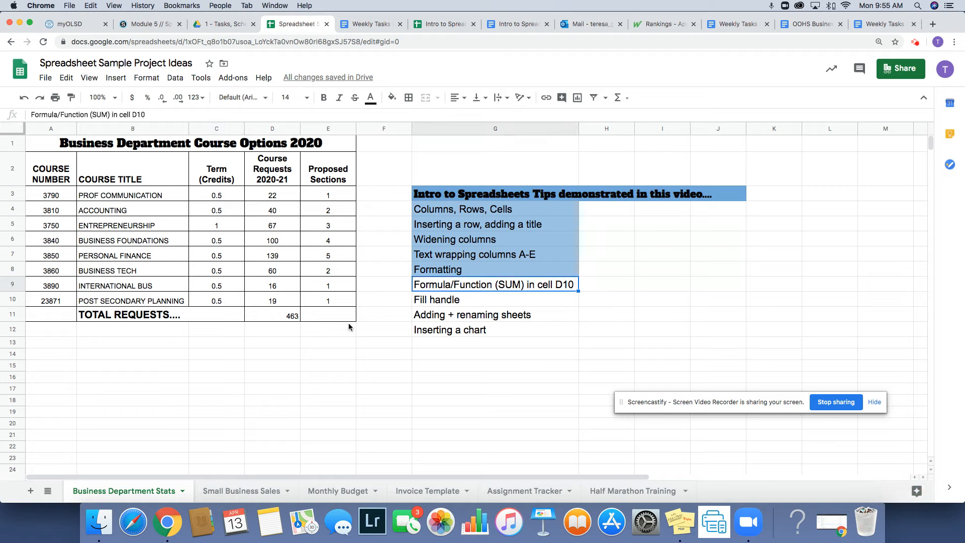
pyautogui.click(284, 317)
pyautogui.press('Delete')
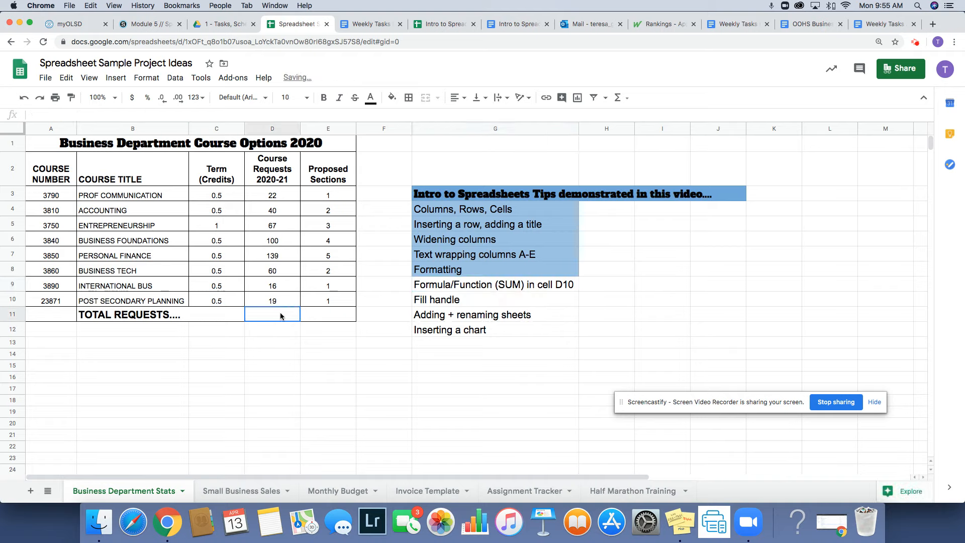
# - Enter the formula =SUM(D3:D10) in D11 to total the course requests
pyautogui.click(620, 98)
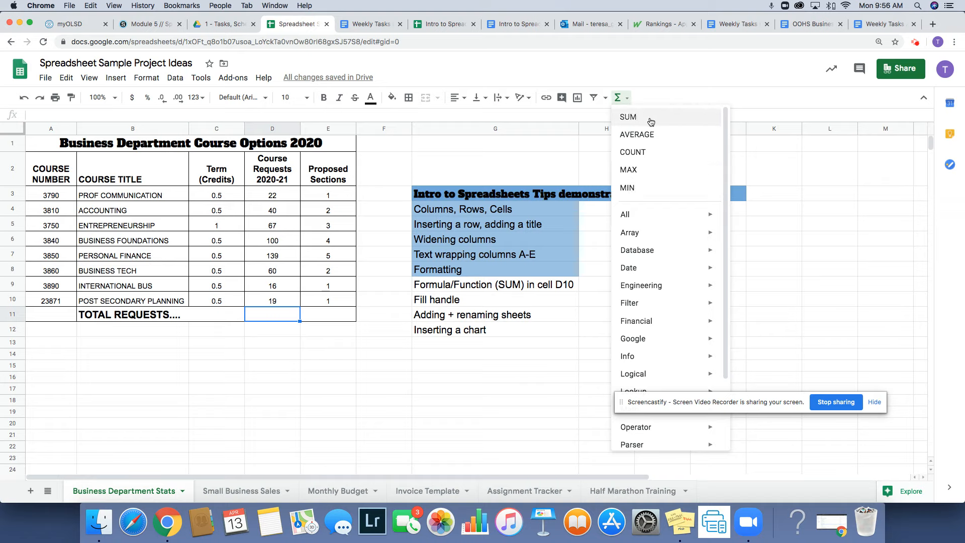
pyautogui.click(626, 99)
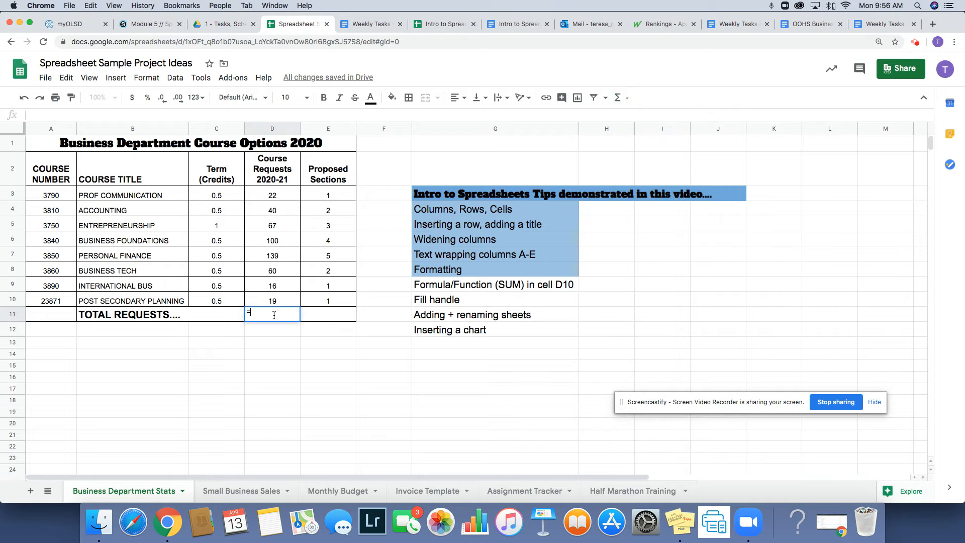
pyautogui.write('=')
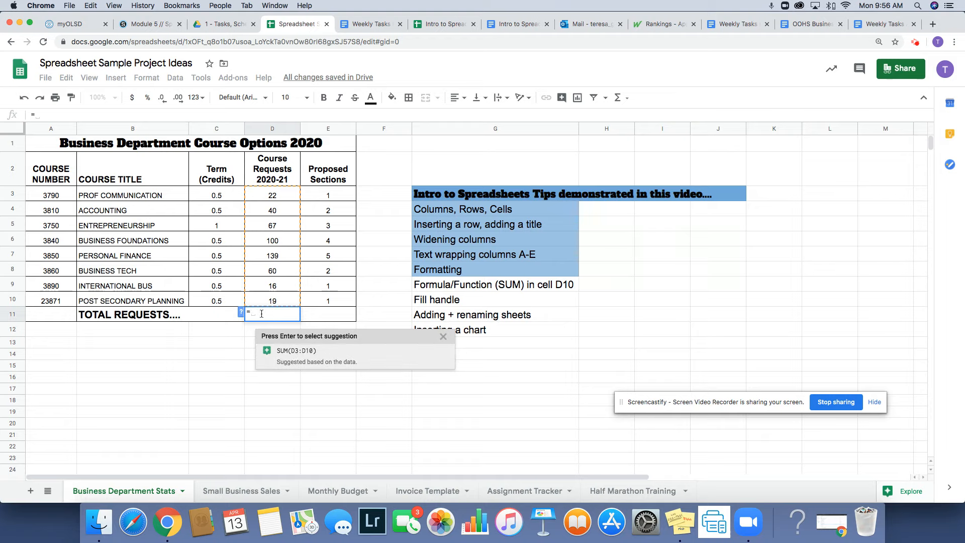
pyautogui.write('SUM(')
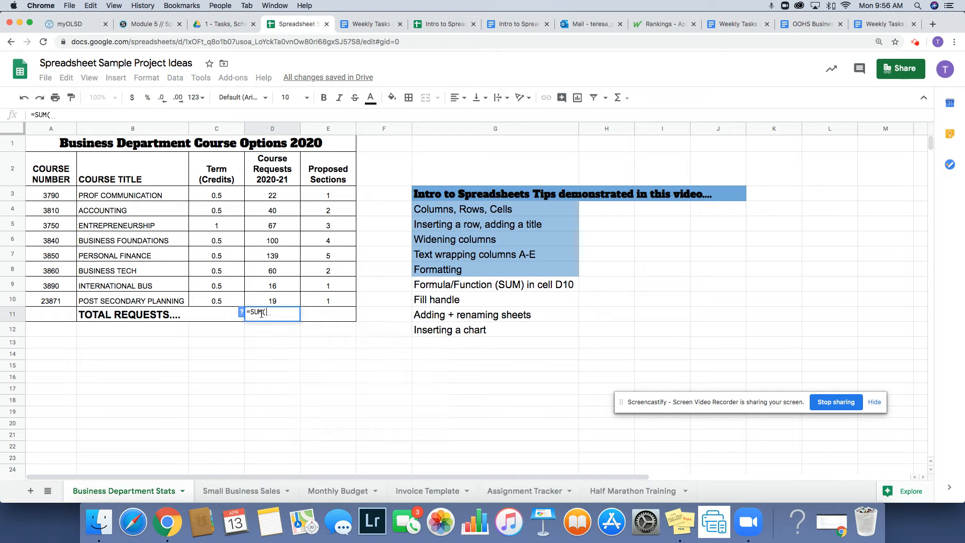
pyautogui.moveTo(273, 195); pyautogui.dragTo(276, 301)
pyautogui.write(')')
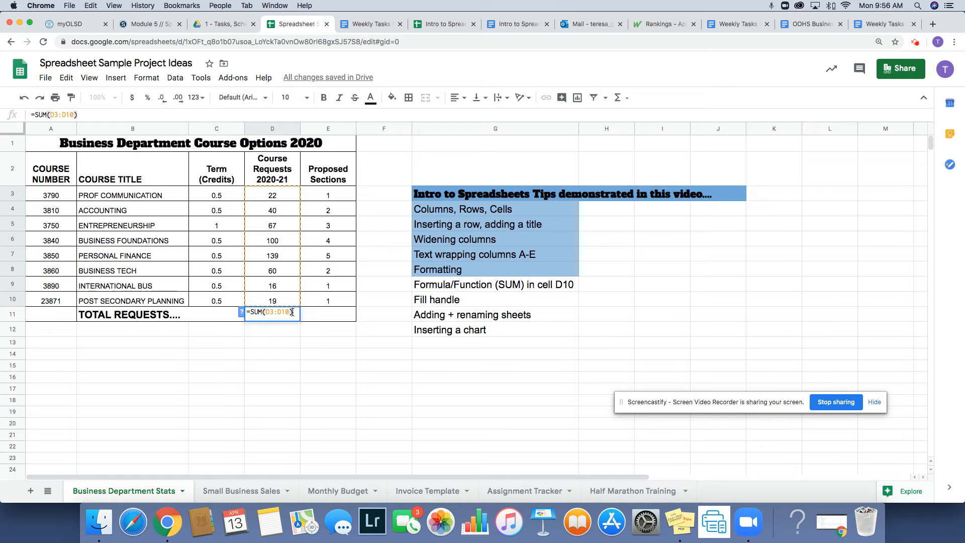
pyautogui.press('Return')
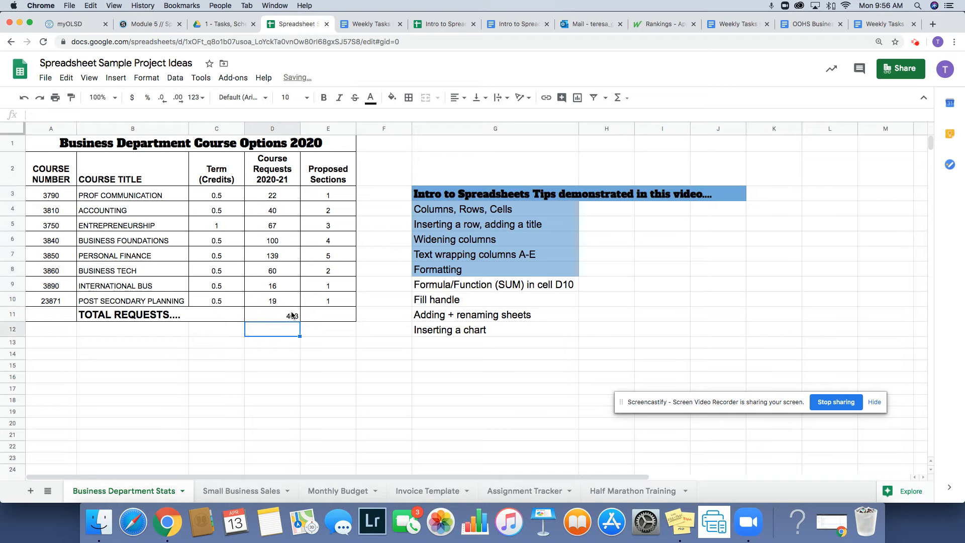
# - Change the PERSONAL FINANCE course requests in D7 to 150 and check the total in D11
pyautogui.click(280, 318)
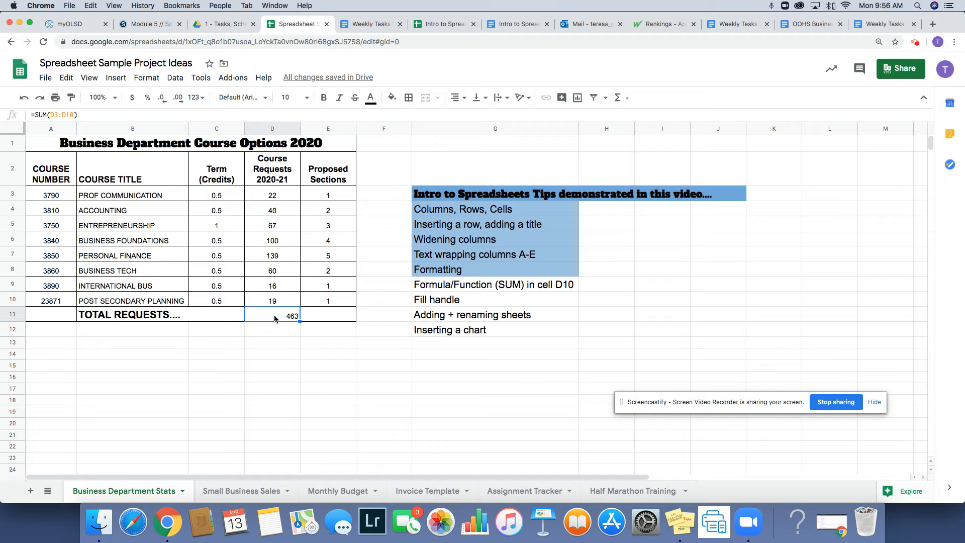
pyautogui.click(275, 257)
pyautogui.write('150')
pyautogui.press('Return')
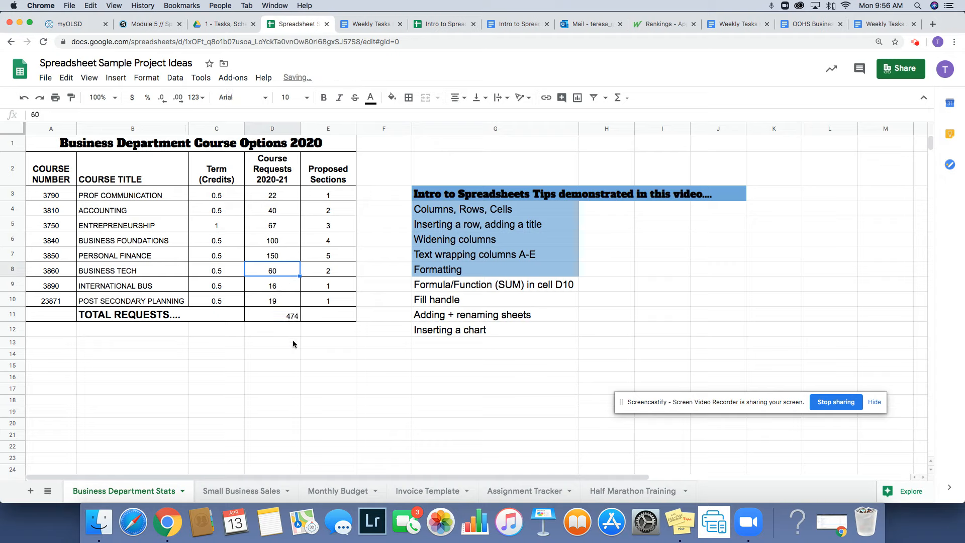
pyautogui.click(281, 316)
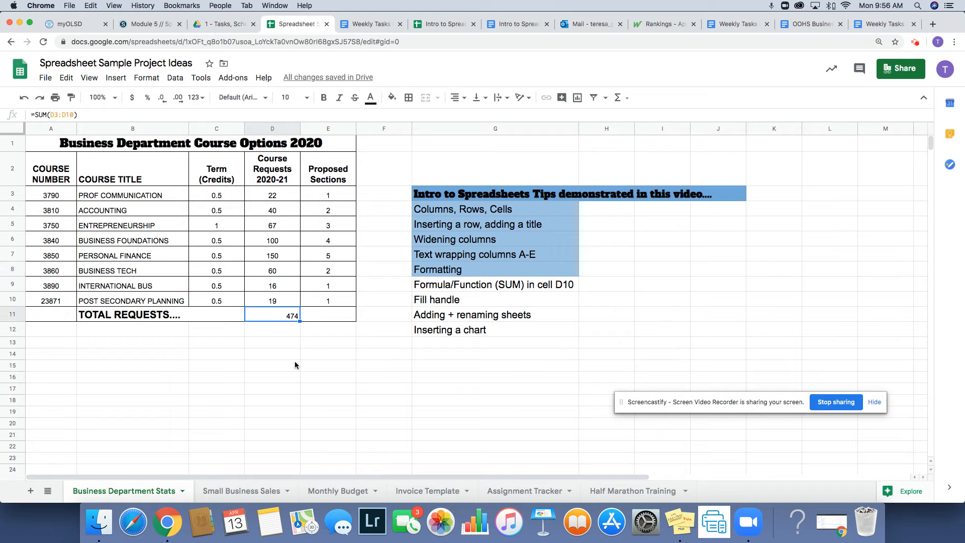
# - Fill the "Formula/Function (SUM) in cell D10" tip cell with the custom light blue color
pyautogui.click(472, 285)
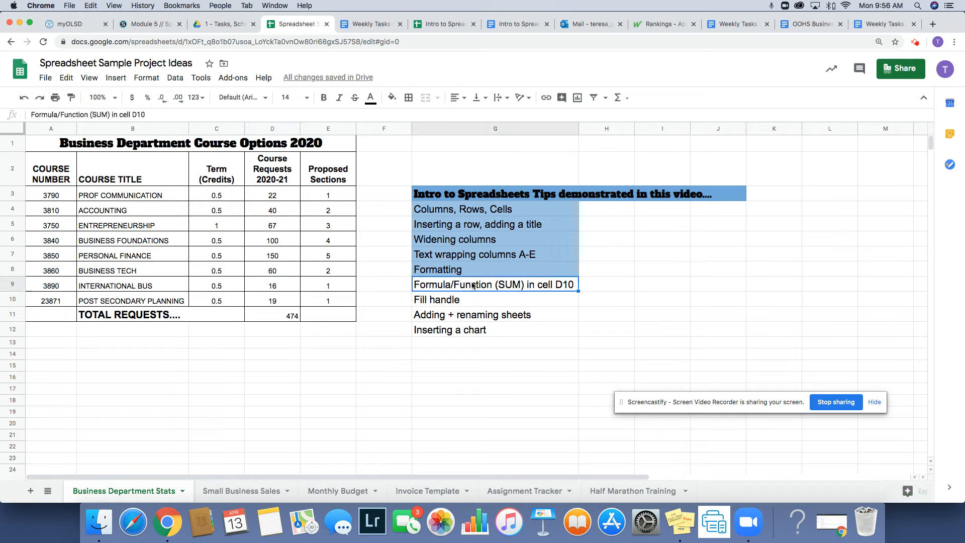
pyautogui.click(392, 98)
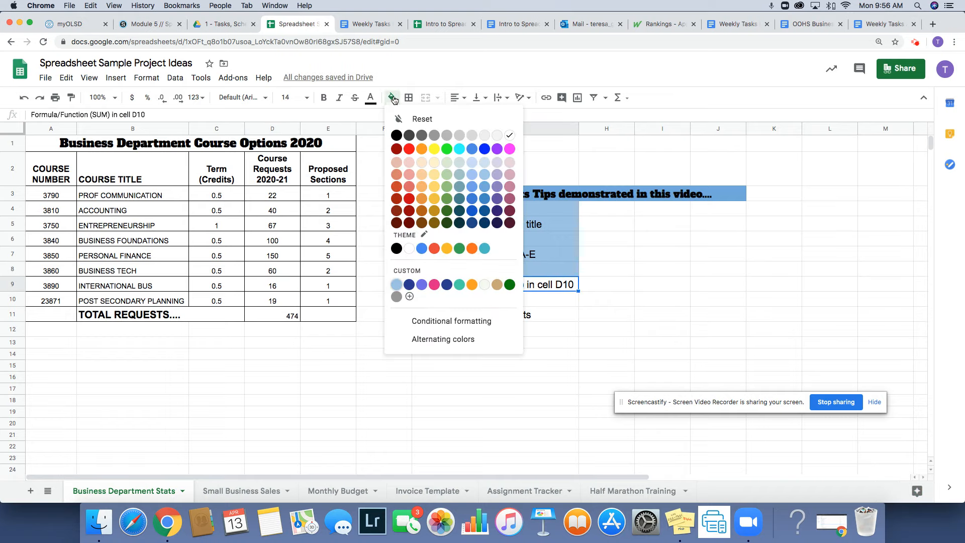
pyautogui.click(395, 285)
pyautogui.click(309, 367)
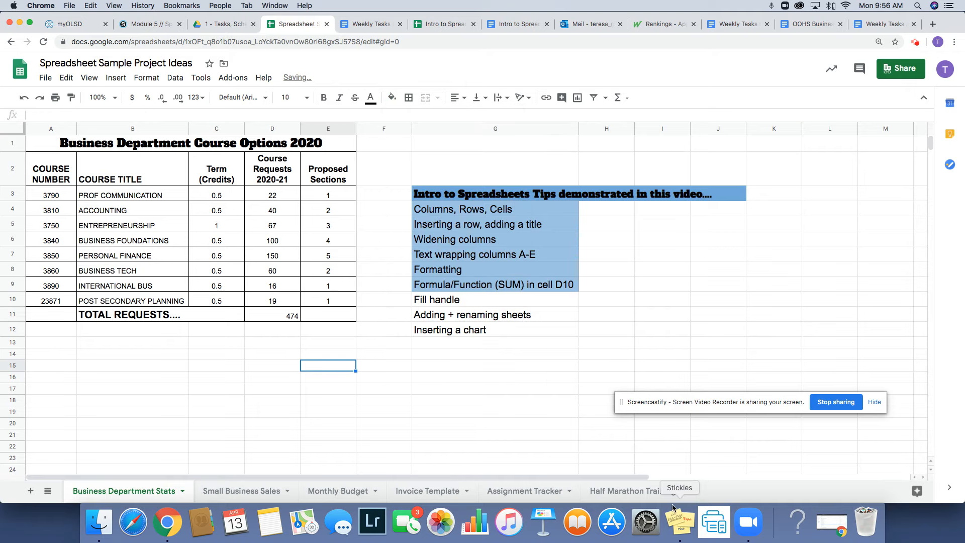
# - Clear the week numbers below week 1, in B5:B11, on the Half Marathon Training sheet
pyautogui.click(623, 491)
pyautogui.click(109, 246)
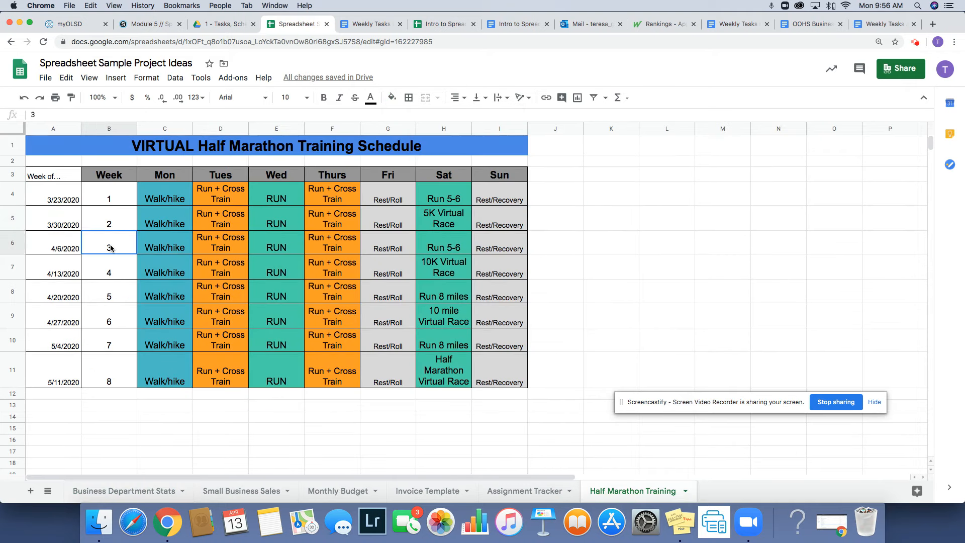
pyautogui.moveTo(114, 229); pyautogui.dragTo(112, 380)
pyautogui.press('Delete')
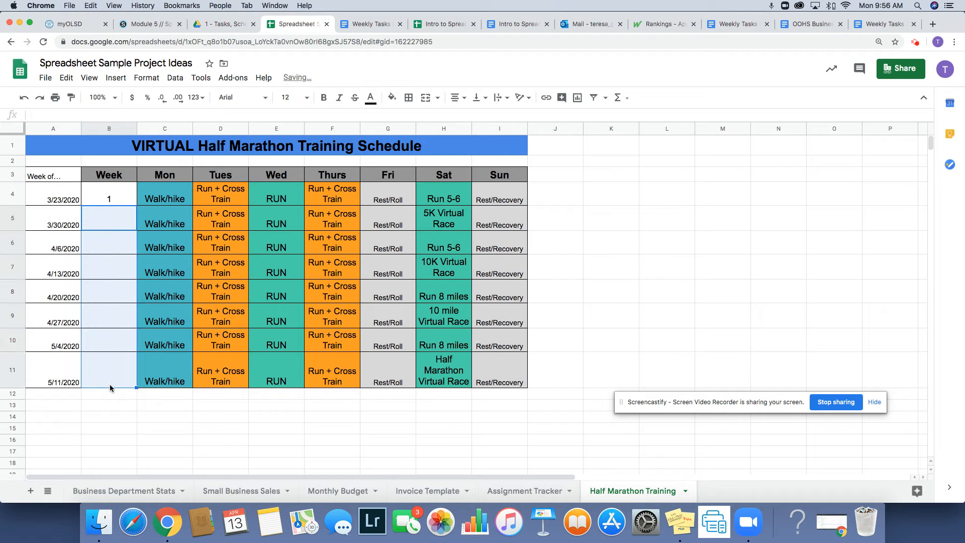
pyautogui.click(109, 416)
# - Enter the week numbers 2 and 3 in cells B5 and B6 of the Week column
pyautogui.click(113, 197)
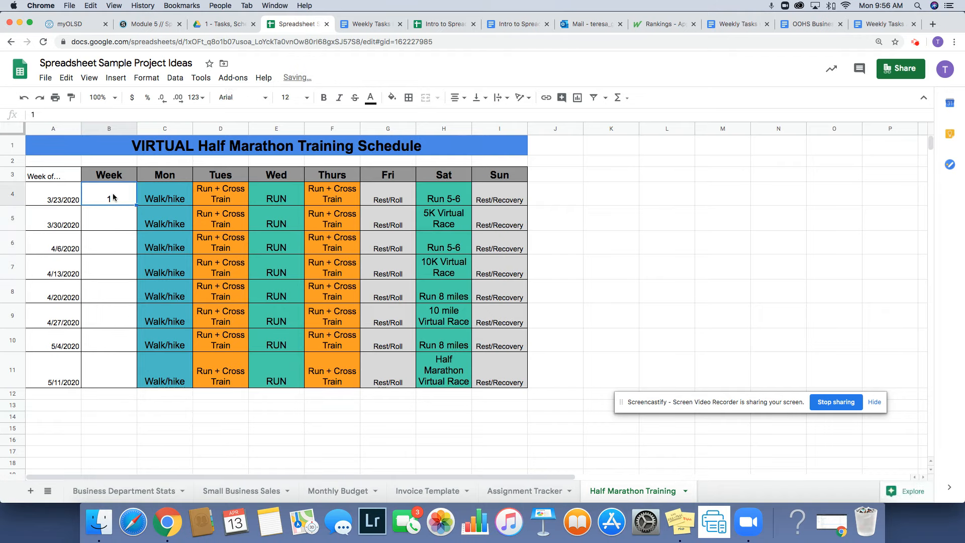
pyautogui.click(110, 225)
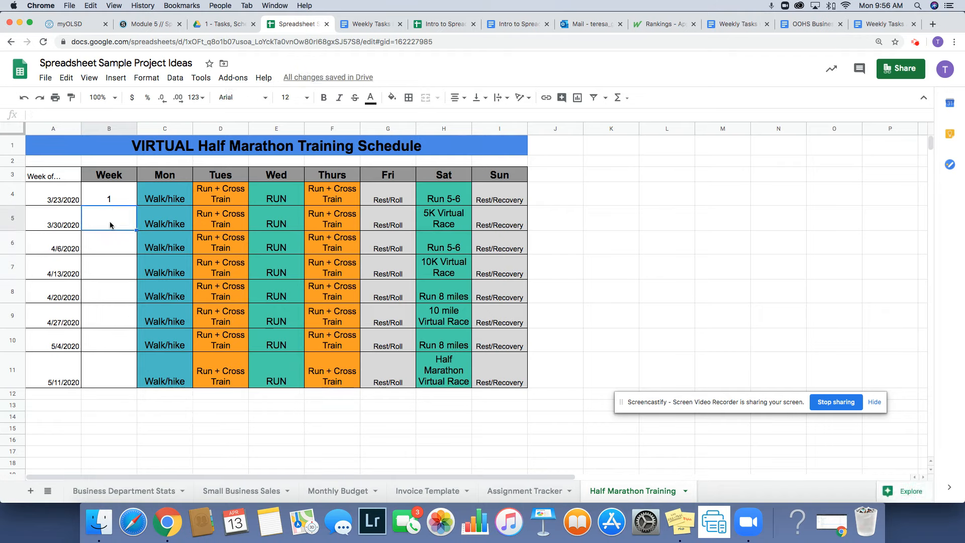
pyautogui.write('2')
pyautogui.press('Return')
pyautogui.write('3')
pyautogui.press('Return')
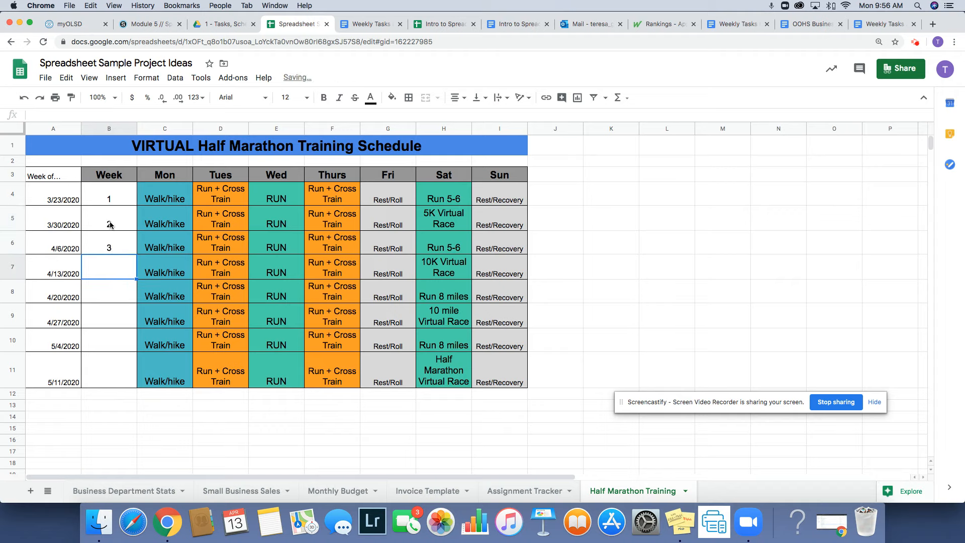
# - Extend the week number series from B4:B6 down through B11 with the fill handle
pyautogui.moveTo(101, 197); pyautogui.dragTo(111, 246)
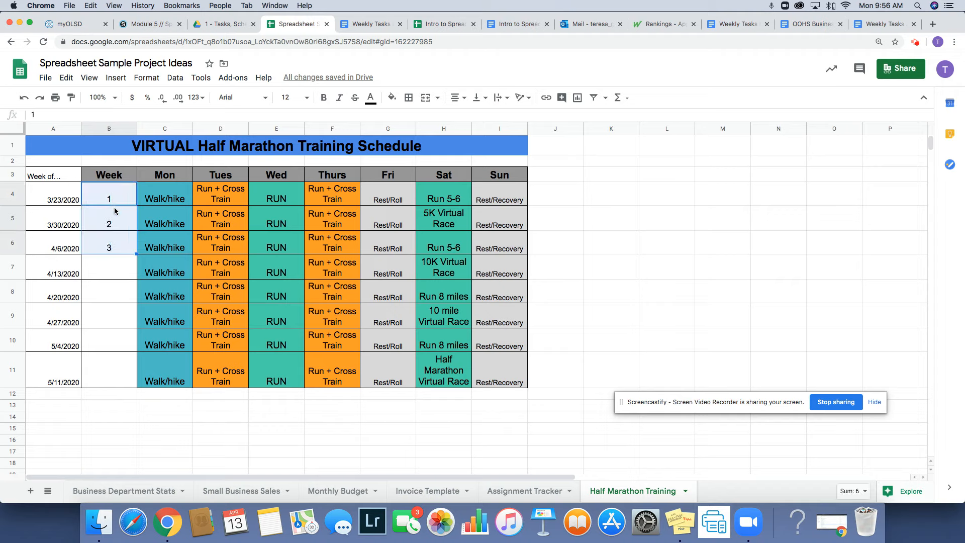
pyautogui.click(108, 192)
pyautogui.click(110, 222)
pyautogui.click(111, 244)
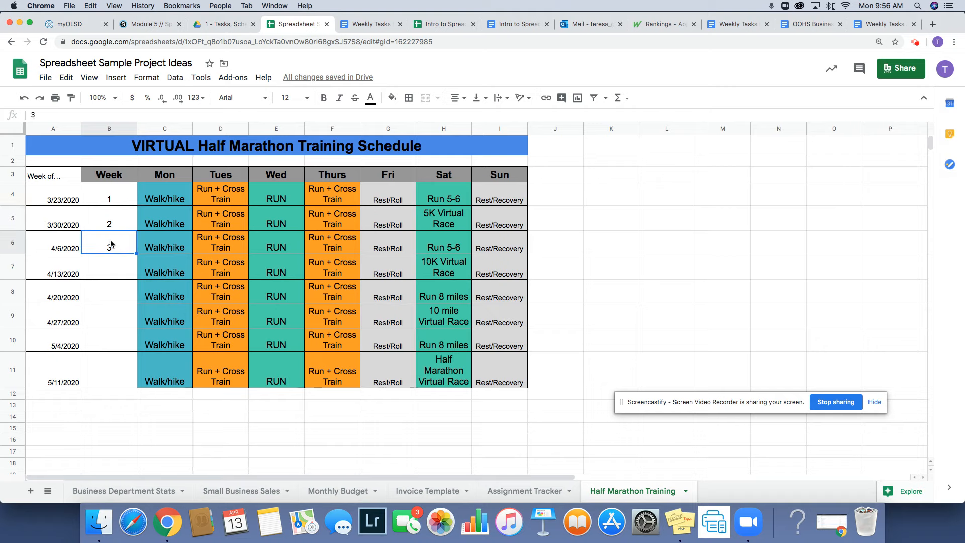
pyautogui.moveTo(121, 196); pyautogui.dragTo(122, 244)
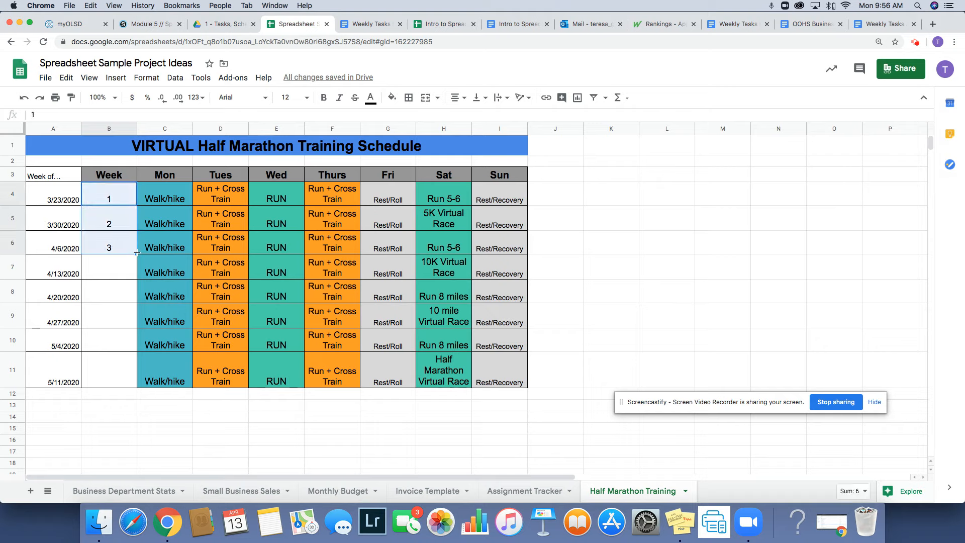
pyautogui.moveTo(137, 254); pyautogui.dragTo(132, 367)
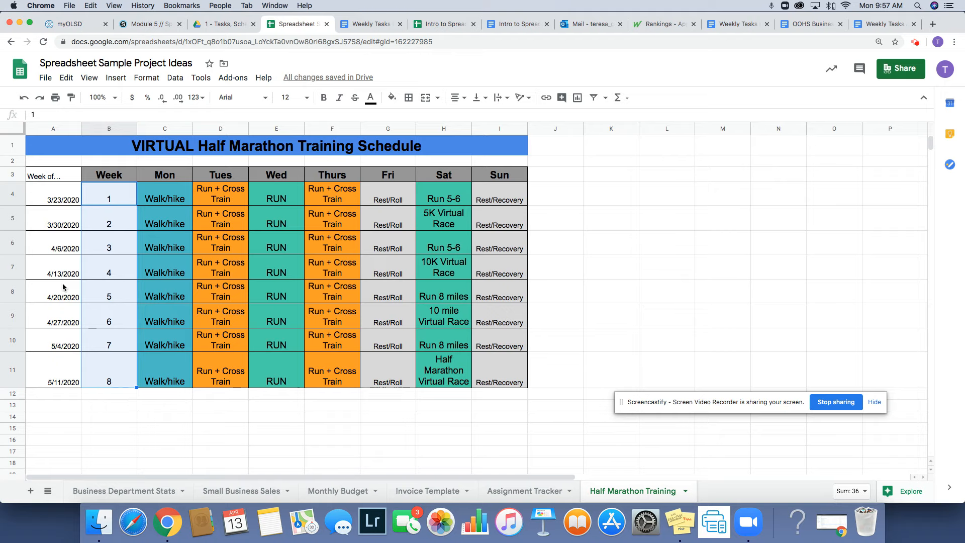
# - Clear the dates below 3/23/2020 in the "Week of" column, A5:A11, and select A5 for a new entry
pyautogui.moveTo(60, 224); pyautogui.dragTo(63, 370)
pyautogui.press('Delete')
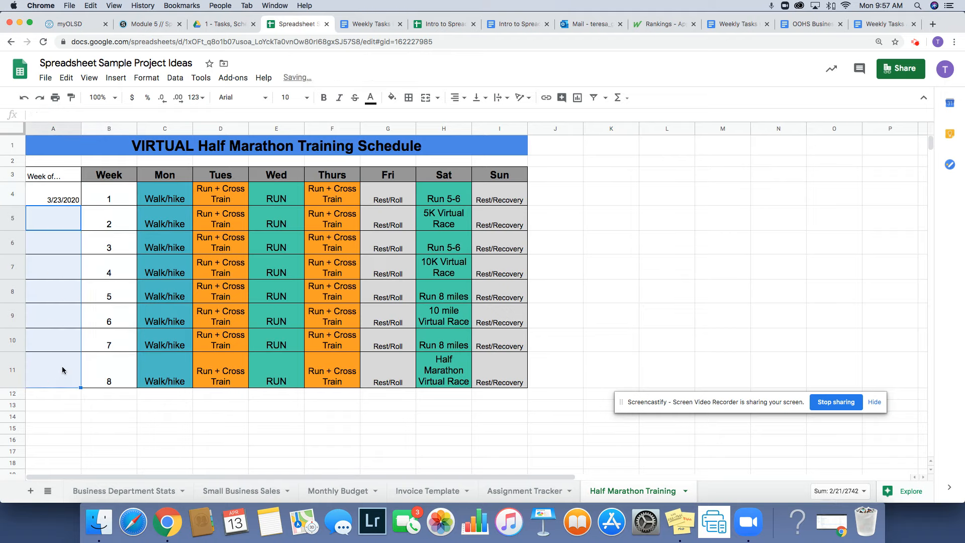
pyautogui.click(54, 291)
pyautogui.click(62, 190)
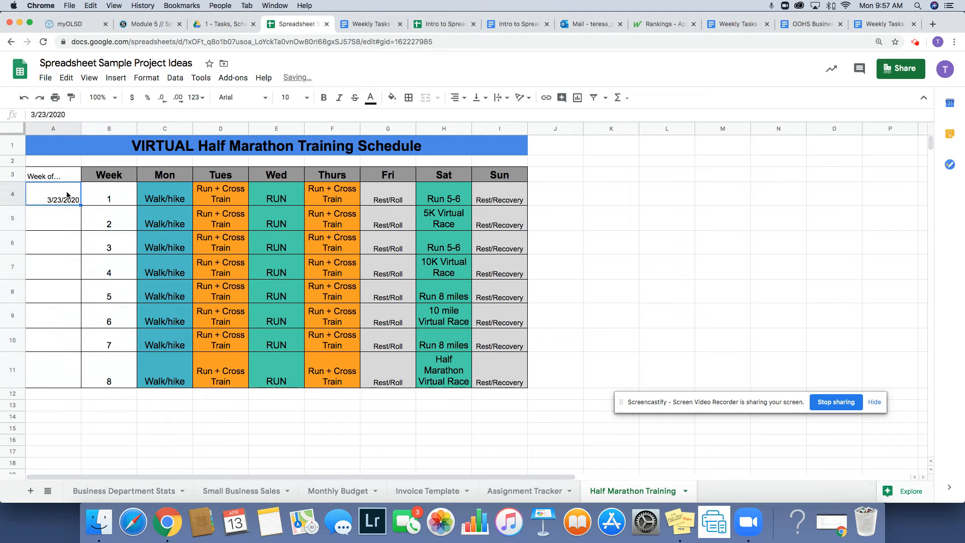
pyautogui.click(63, 218)
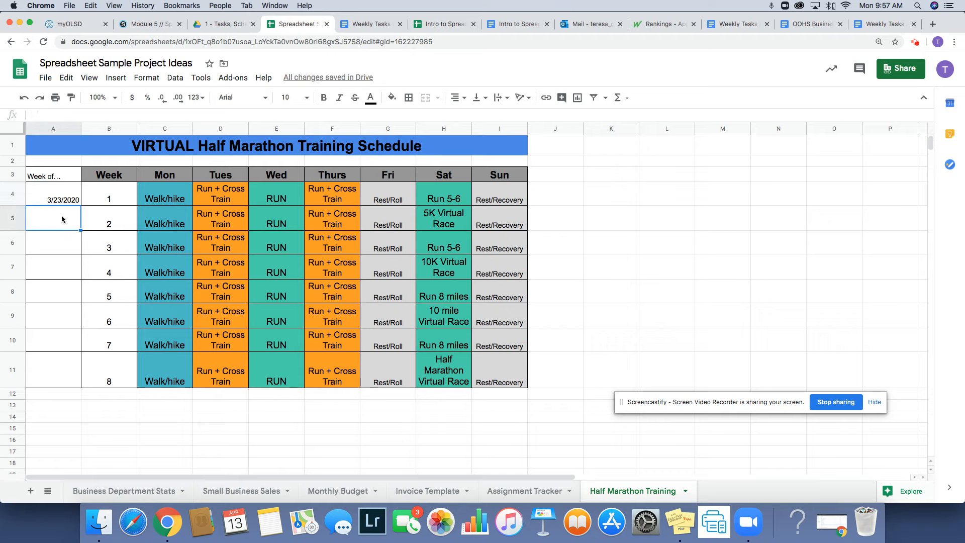
# - Enter the formula =A4+7 in cell A5 and fill it down through A11 to build the weekly dates
pyautogui.write('=')
pyautogui.click(69, 198)
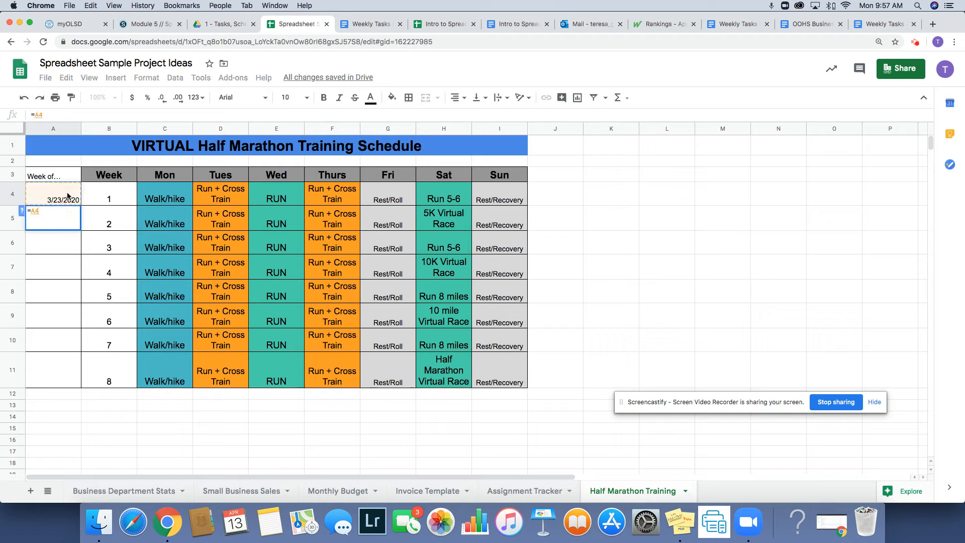
pyautogui.write('+7')
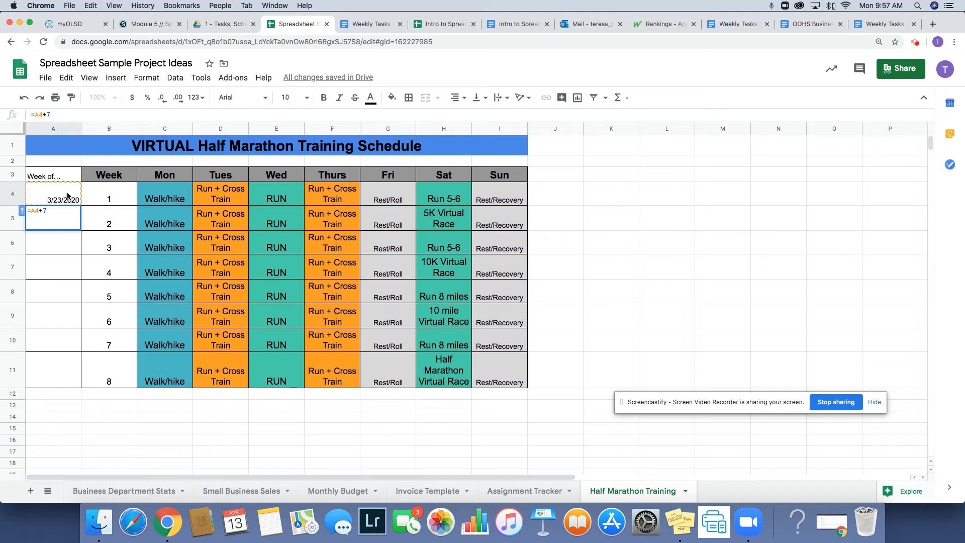
pyautogui.press('Return')
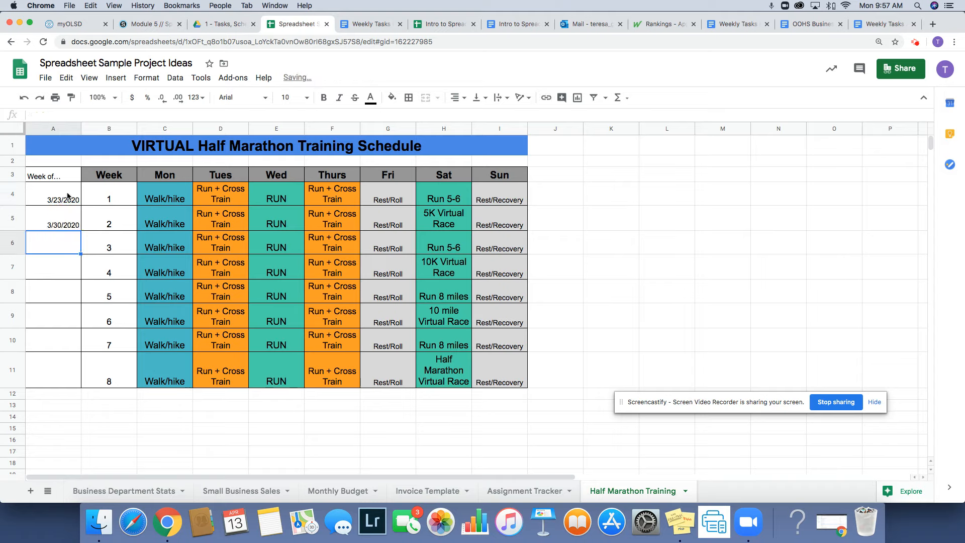
pyautogui.click(62, 229)
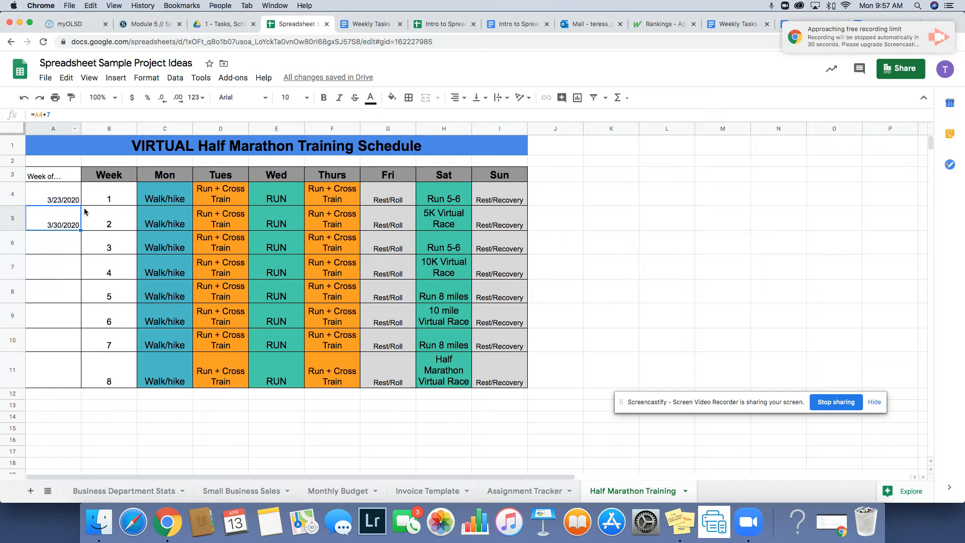
pyautogui.moveTo(80, 231); pyautogui.dragTo(78, 389)
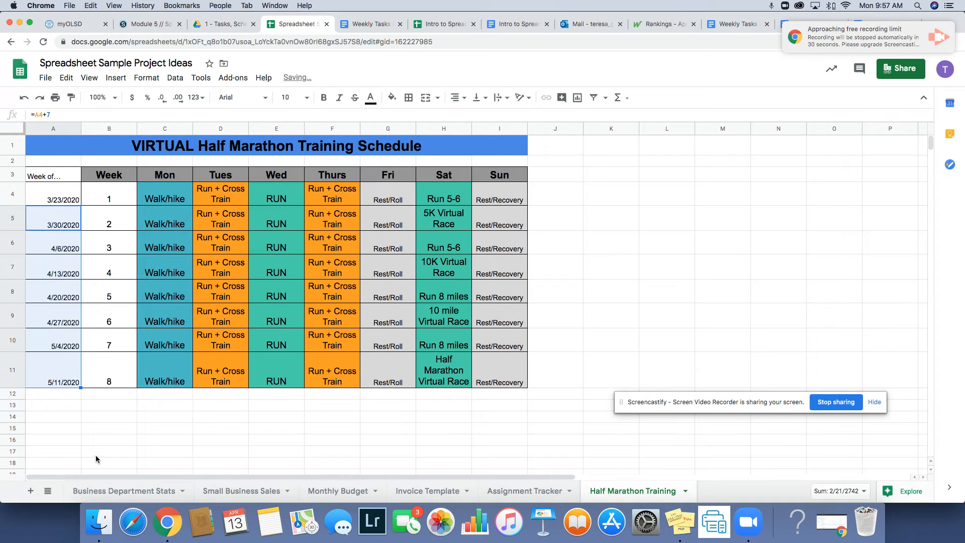
# - On the Business Department Stats sheet, fill the "Fill handle" cell G10 with the custom light blue used for the tips above
pyautogui.click(125, 491)
pyautogui.click(442, 301)
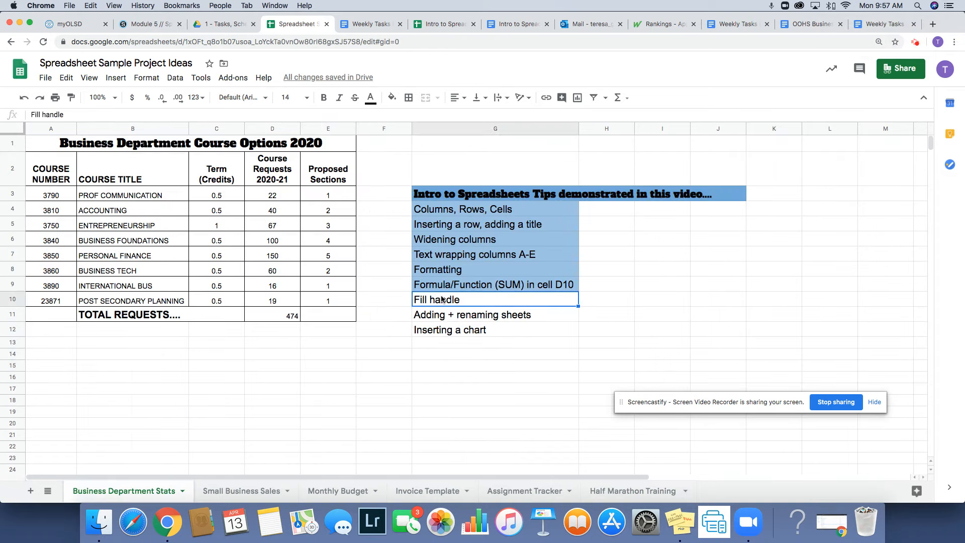
pyautogui.click(392, 97)
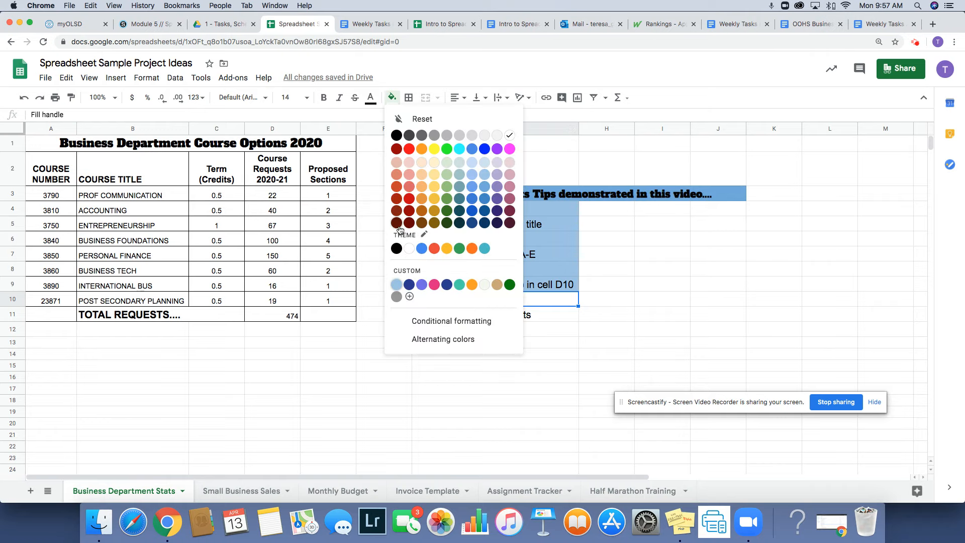
pyautogui.click(395, 284)
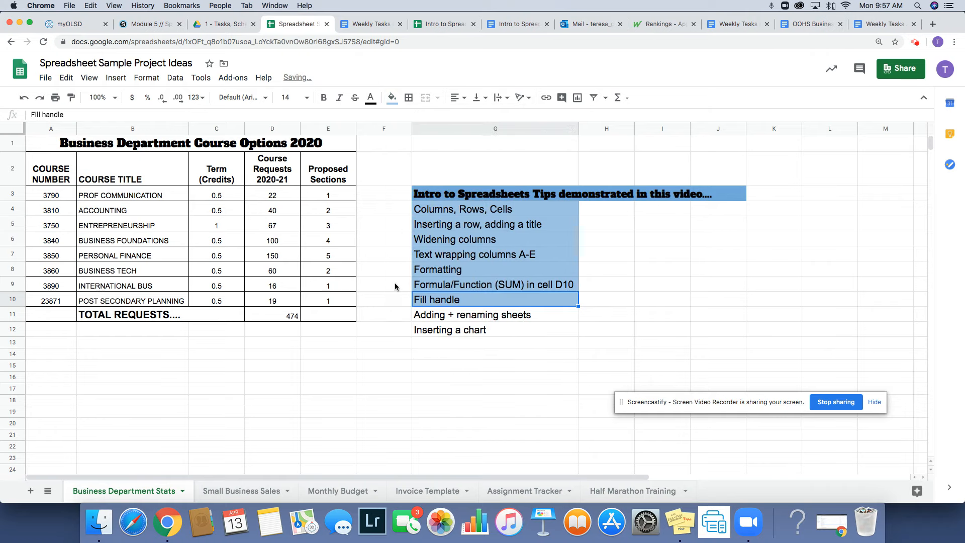
# - Show the Rename option for the Business Department Stats sheet, and fill the "Adding + renaming sheets" cell G11 with the same light blue
pyautogui.click(432, 317)
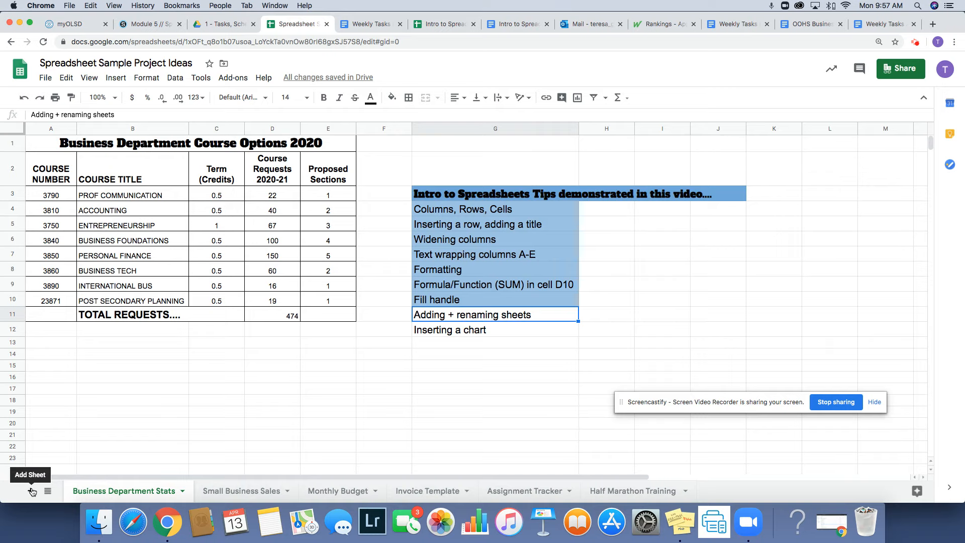
pyautogui.click(183, 492)
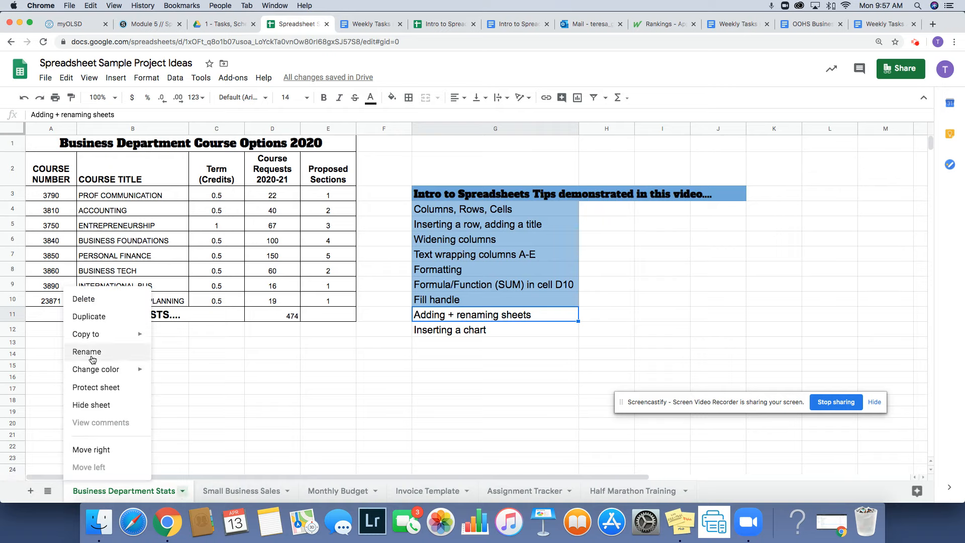
pyautogui.click(206, 367)
pyautogui.click(417, 322)
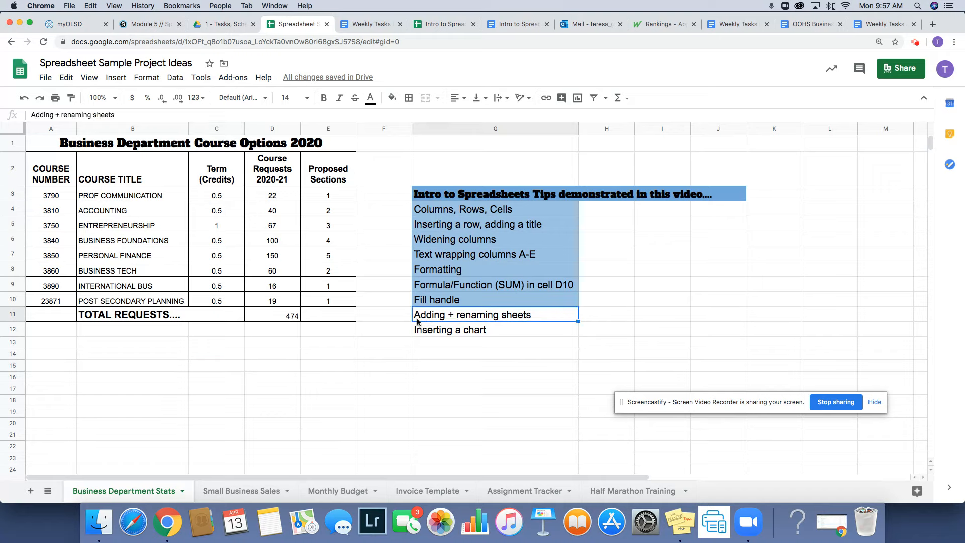
pyautogui.click(392, 97)
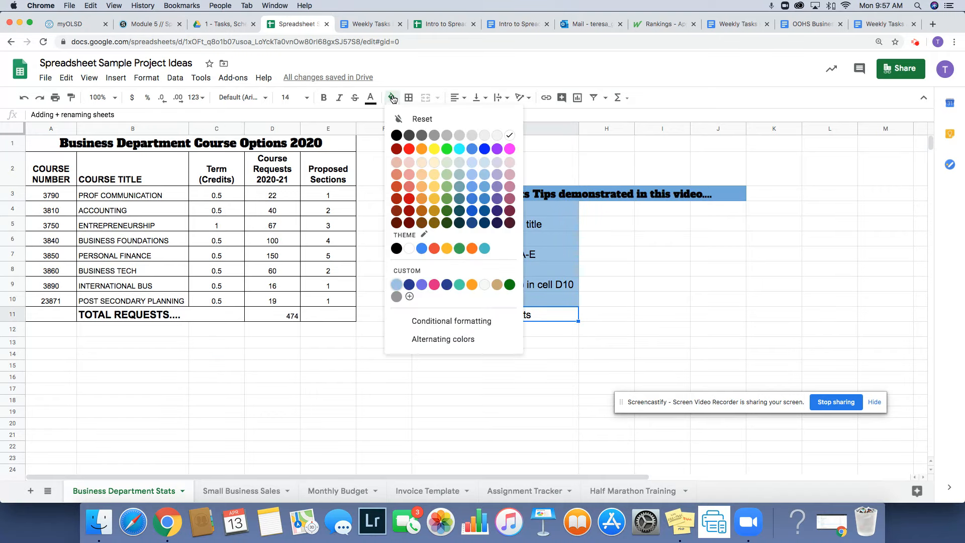
pyautogui.click(396, 285)
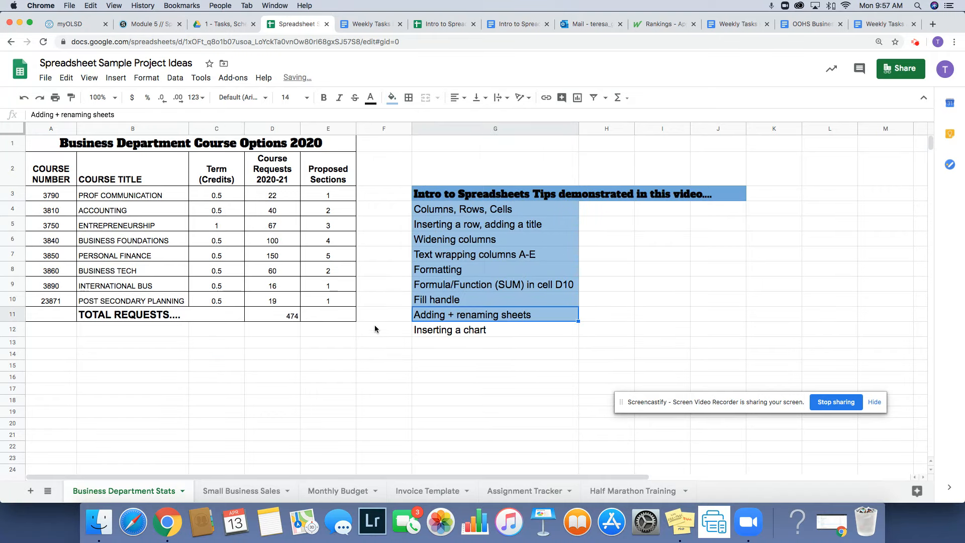
# - Leave the tips list and open the Small Business Sales sheet
pyautogui.click(359, 367)
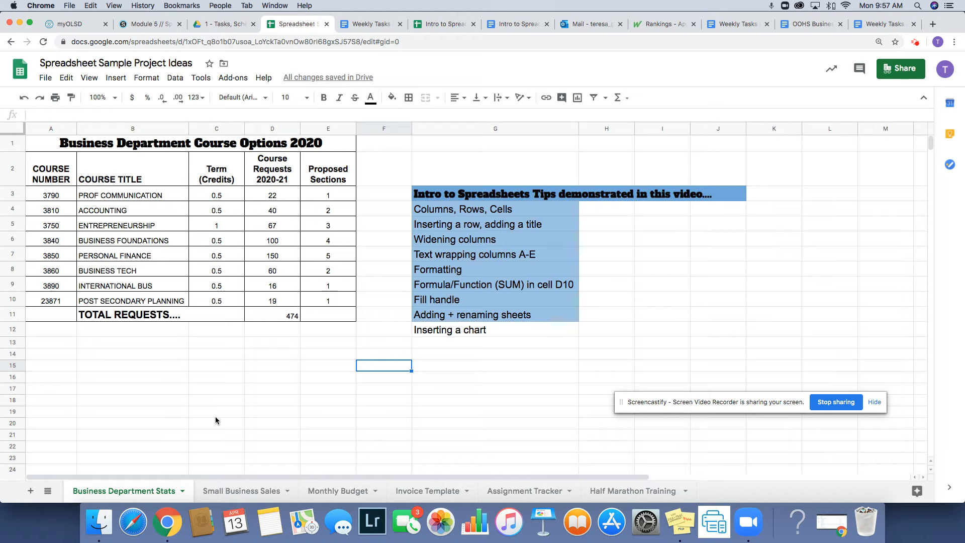
pyautogui.click(242, 490)
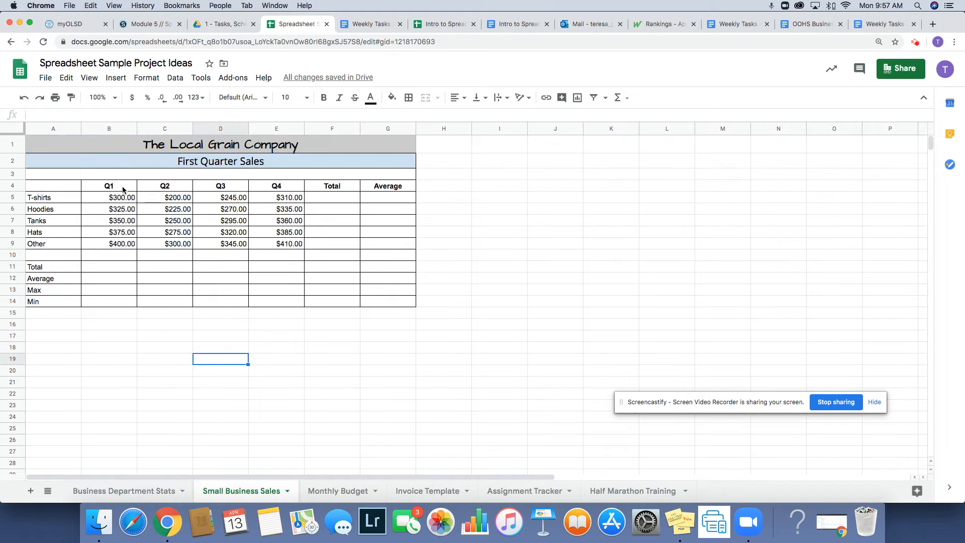